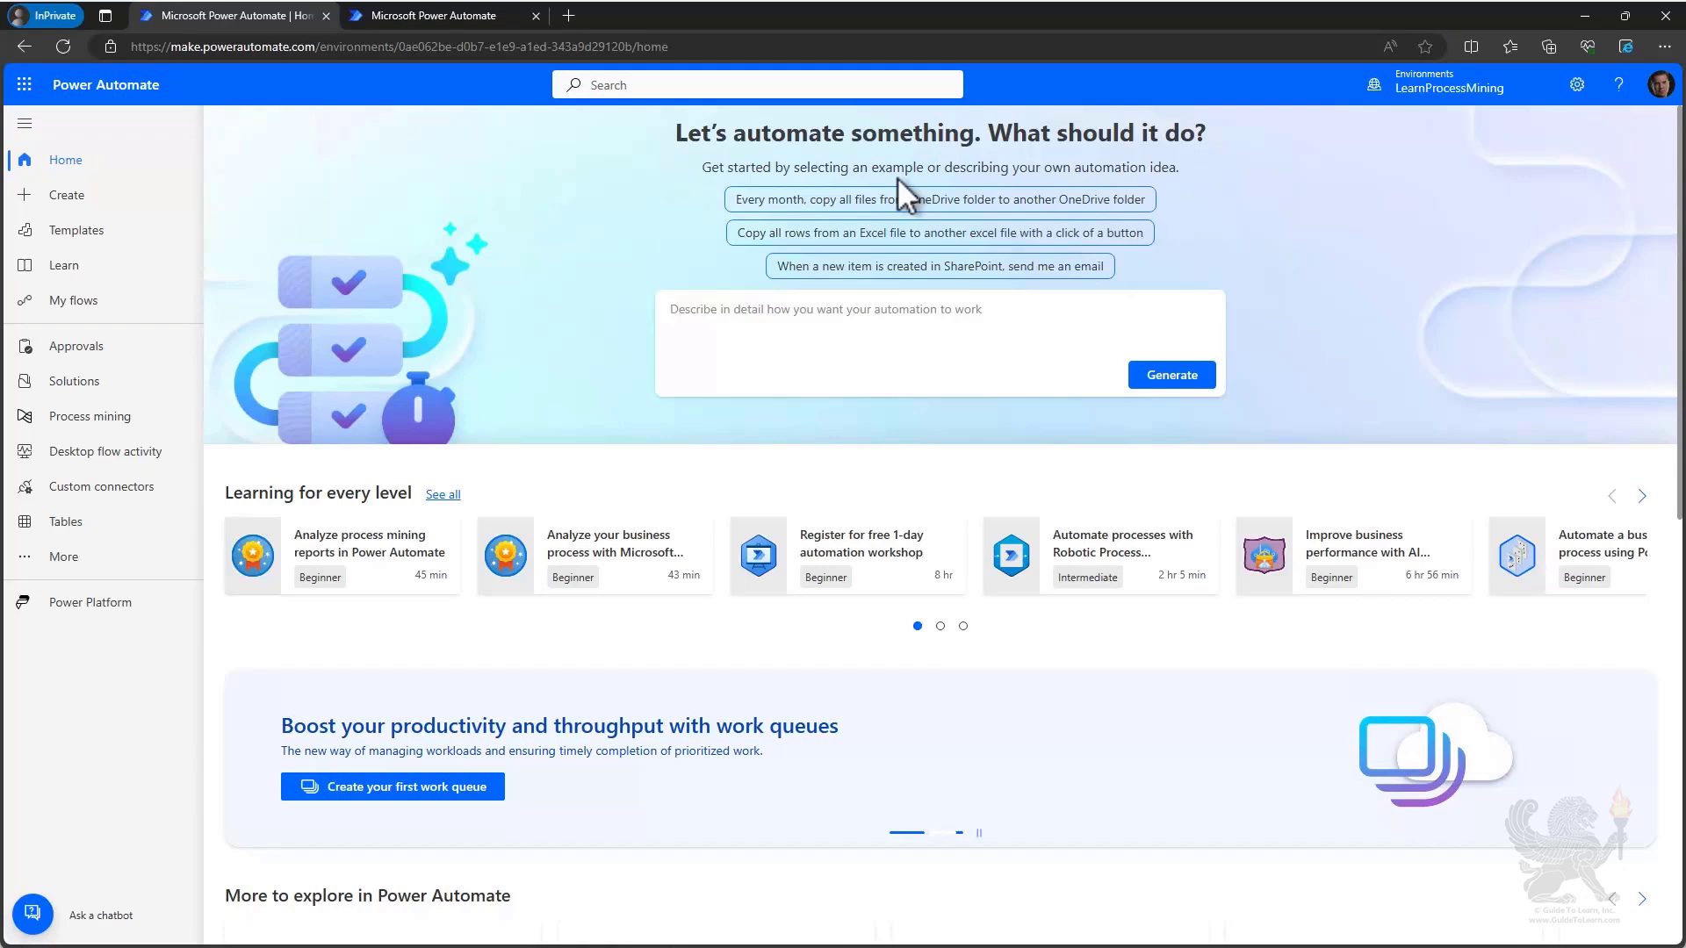
Step: Show the PRtoPO process overview with 1191 variants, 13K cases and 25 activities
click(97, 418)
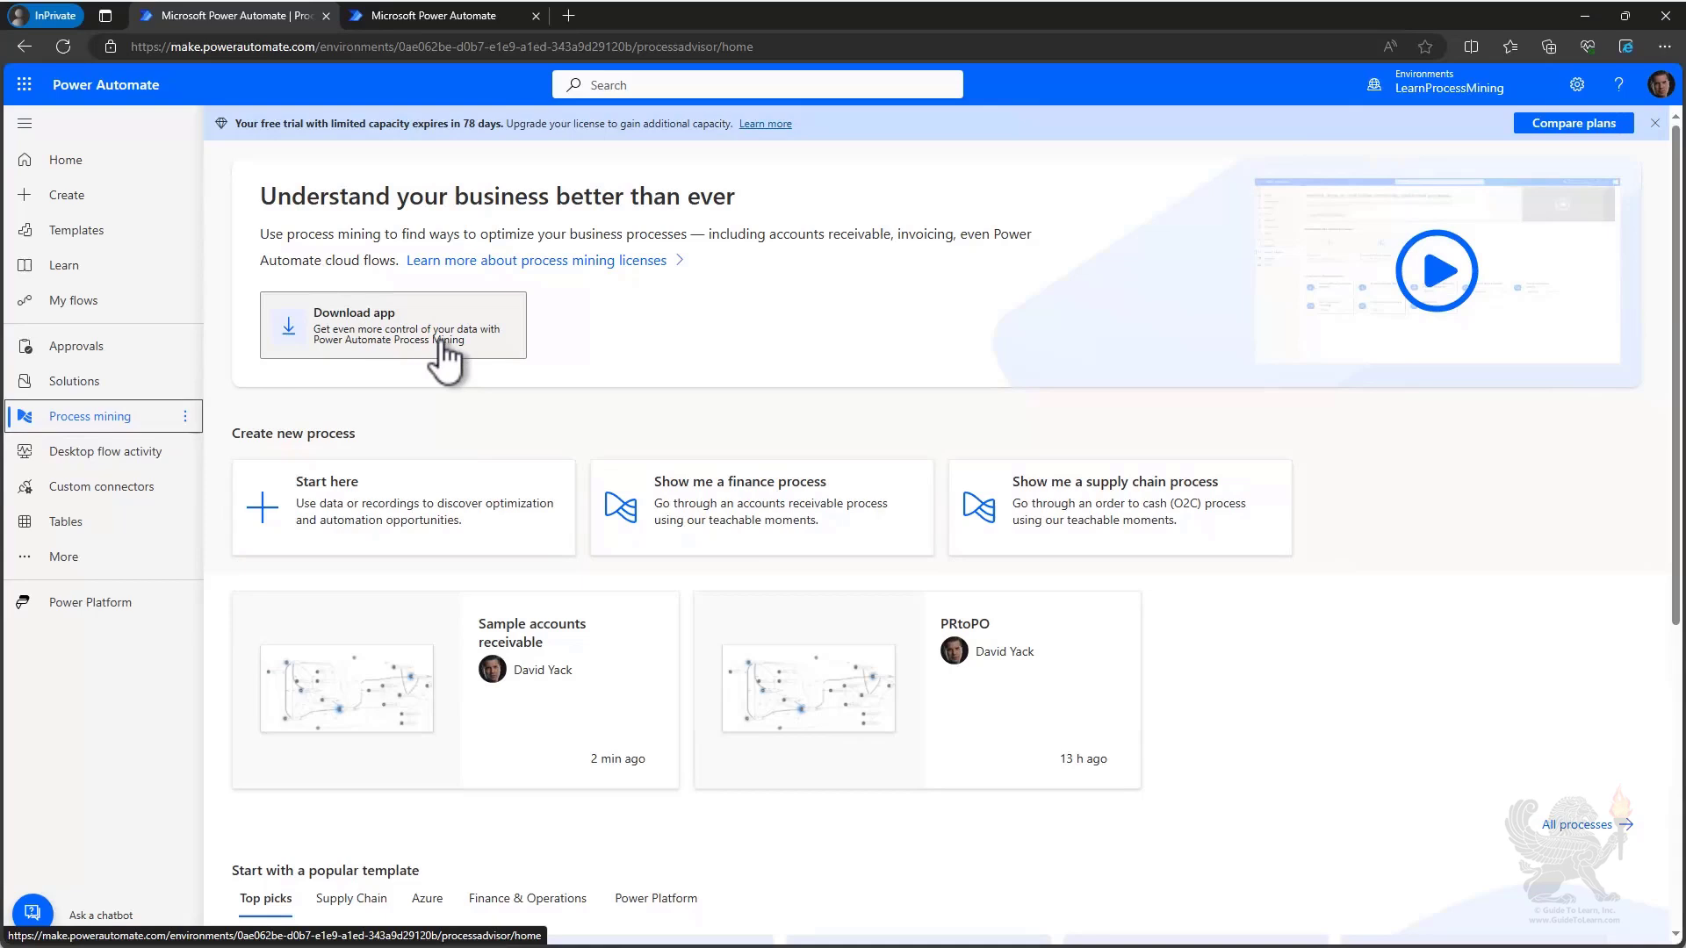
click(455, 10)
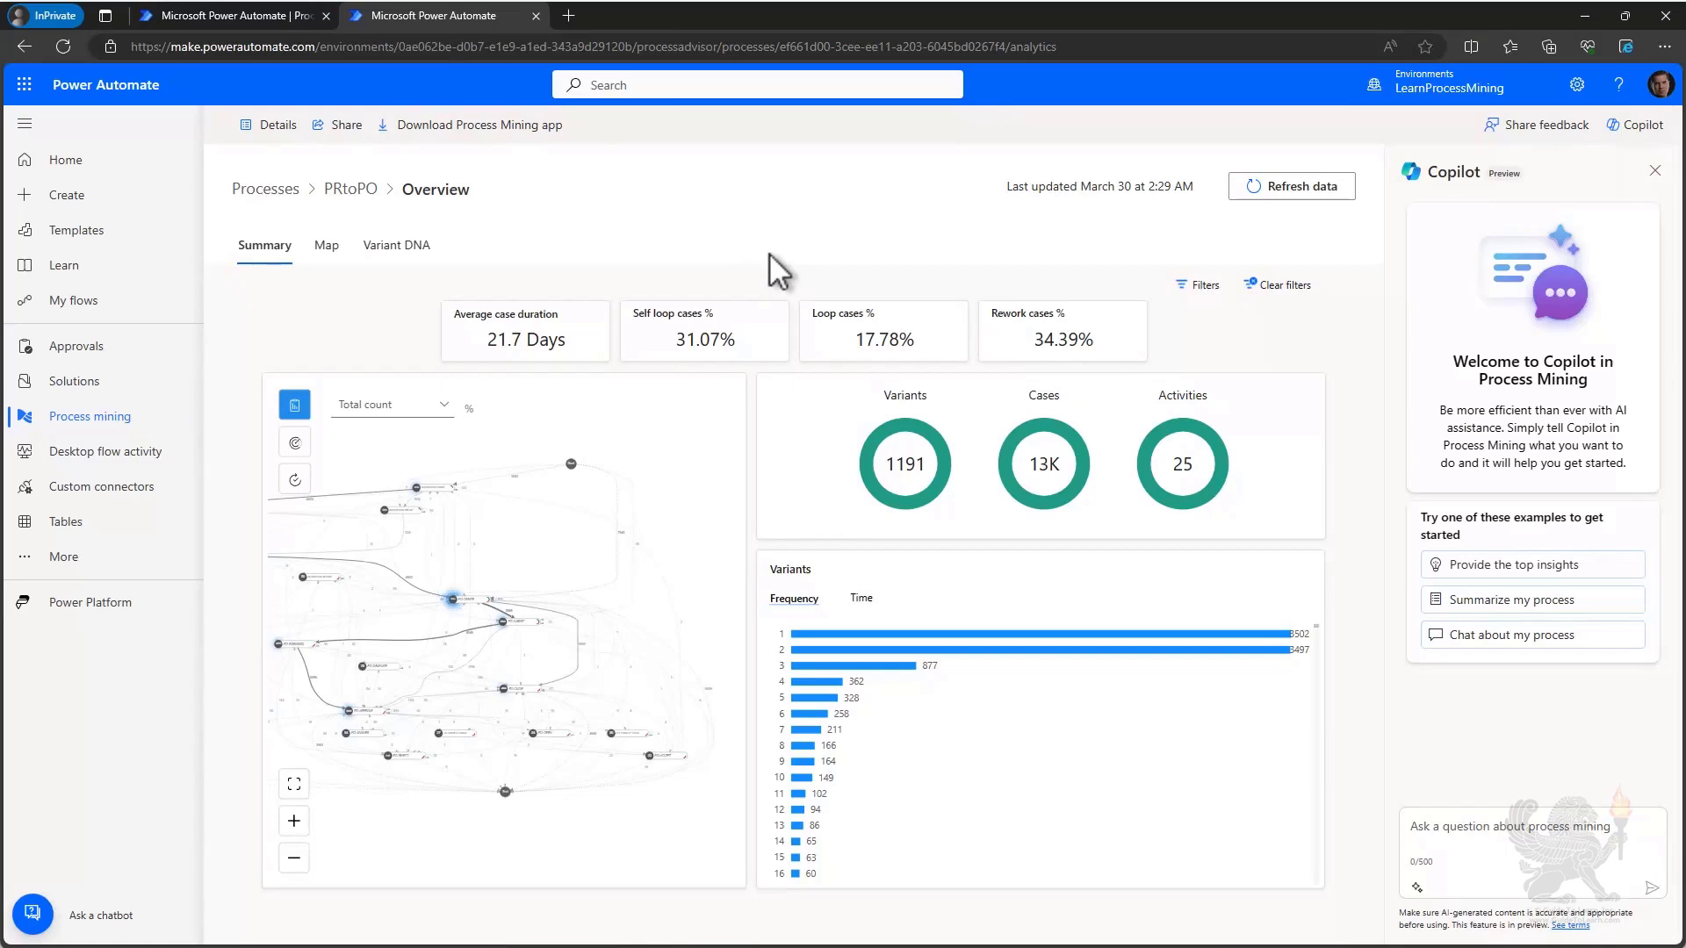
Step: Get the Process Mining desktop app and load the PRtoPO Default view
click(477, 139)
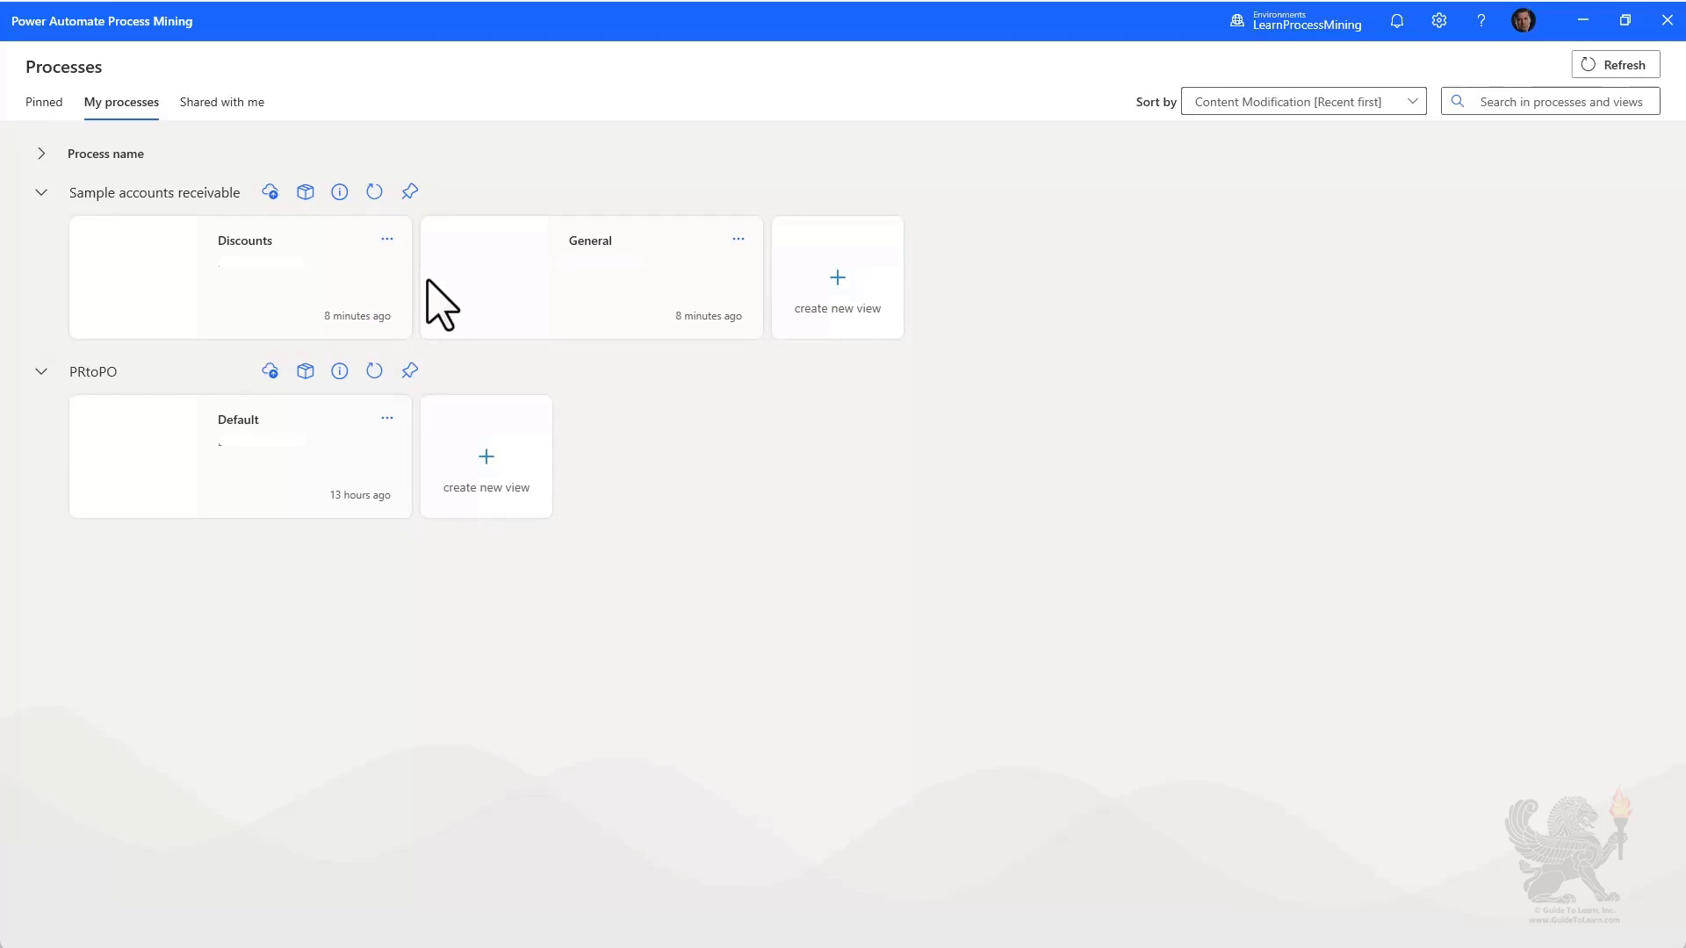
click(233, 450)
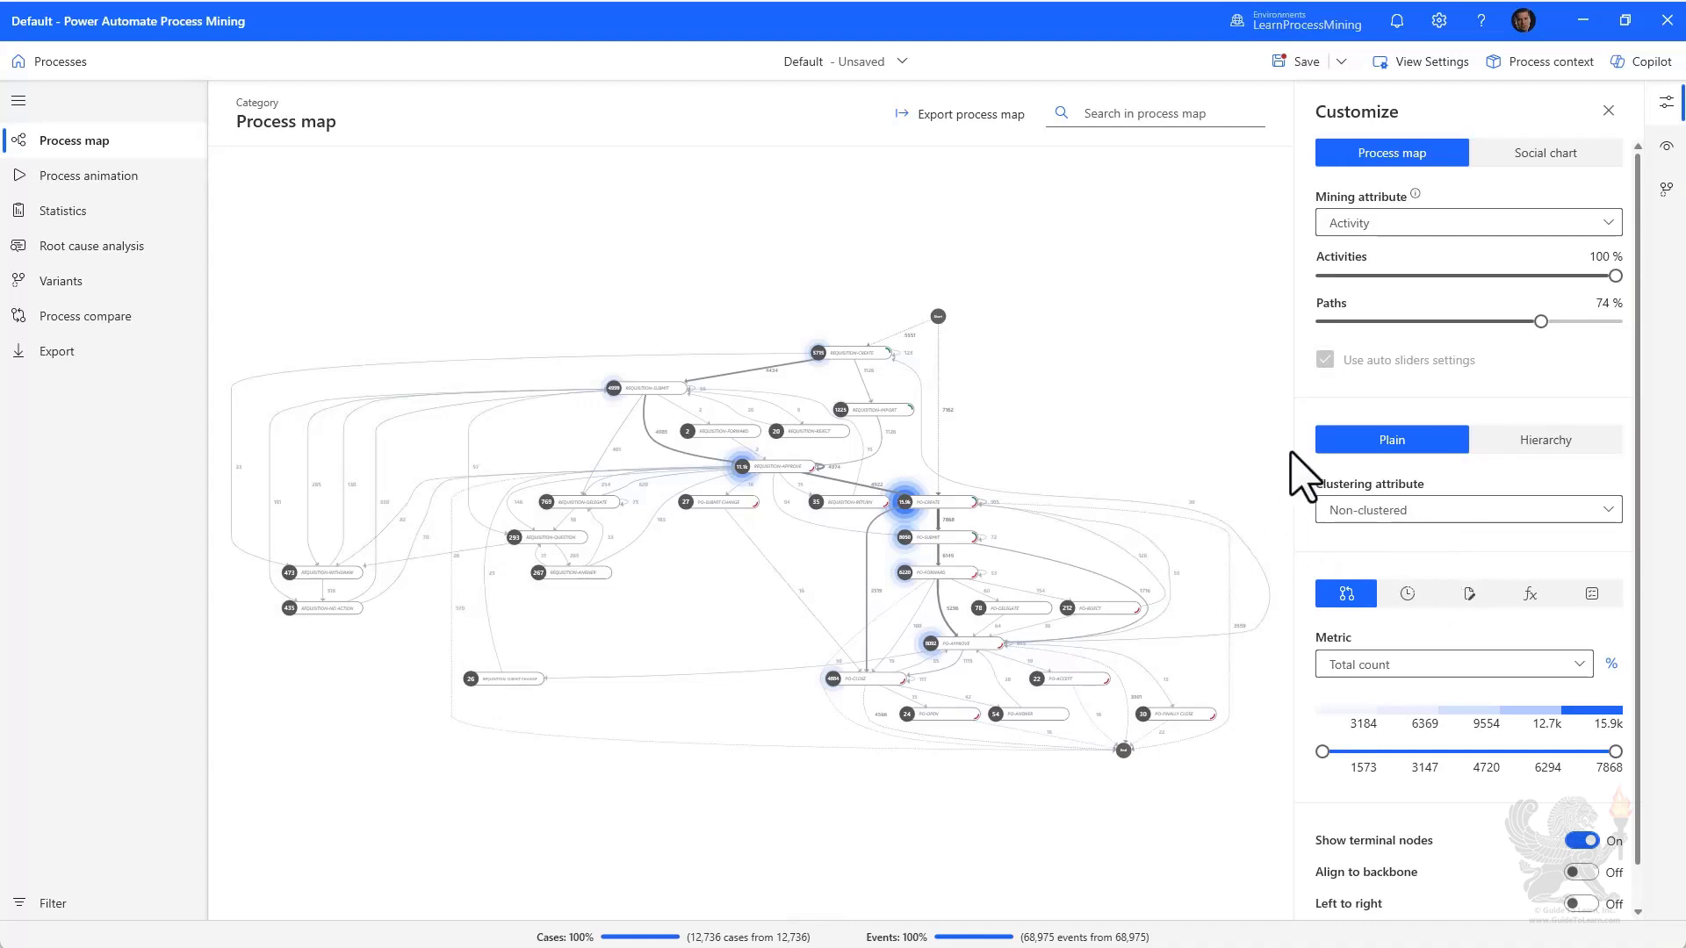
Step: Bring up the Process context settings from the loaded PRtoPO process map
click(1549, 64)
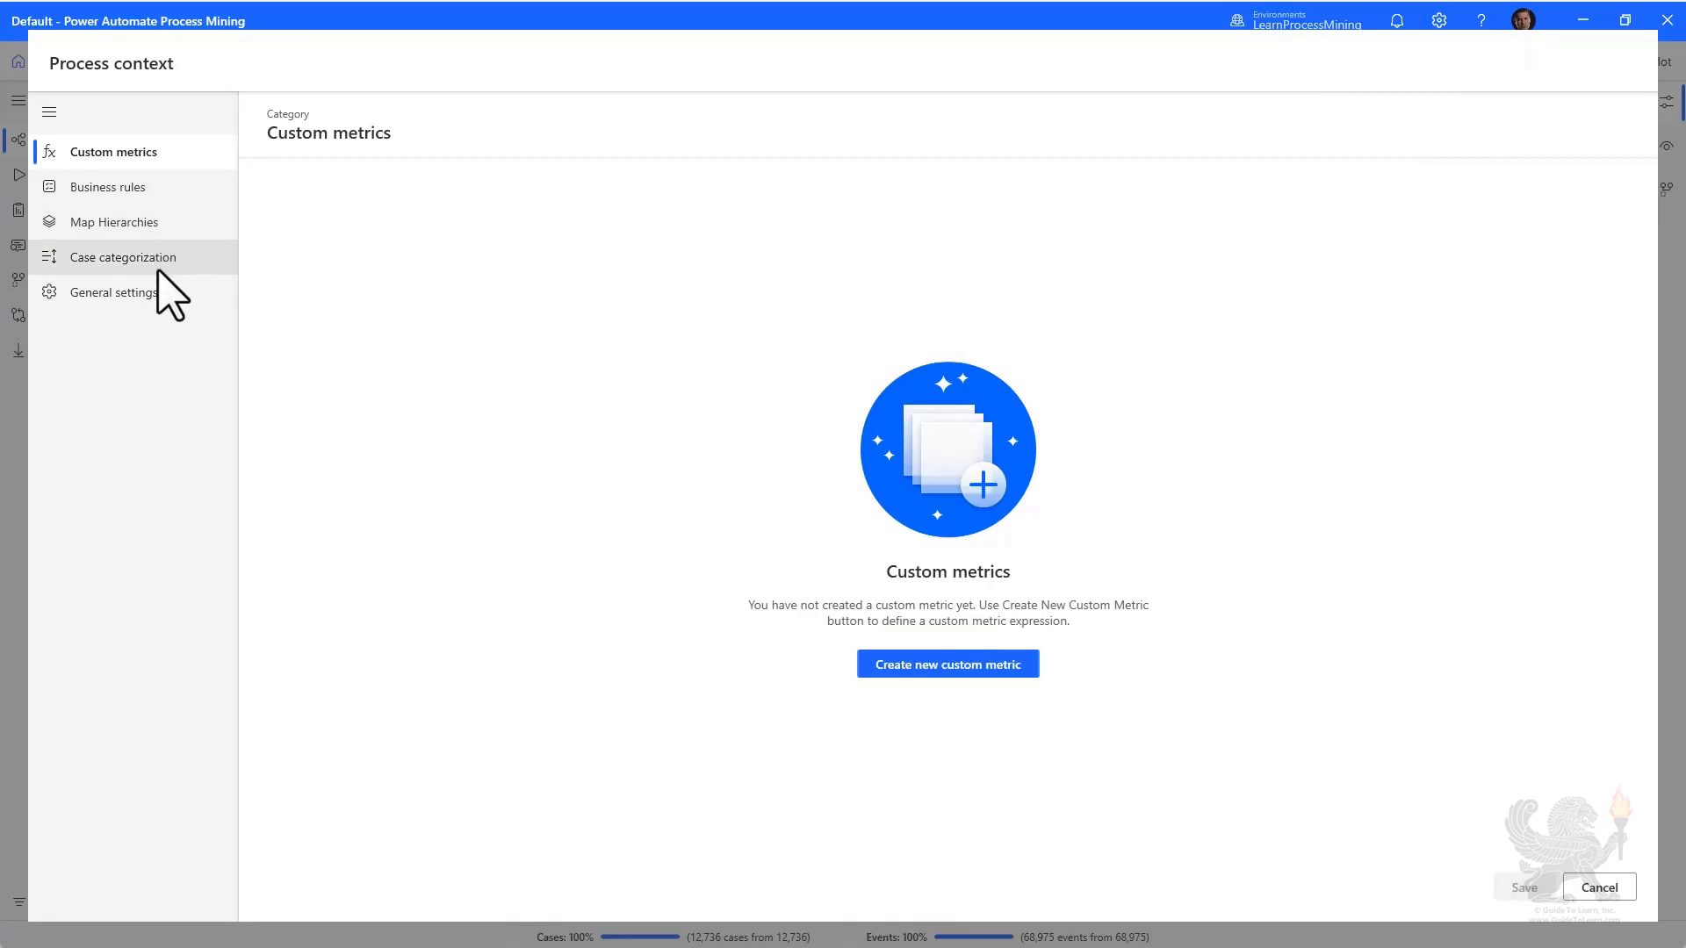
Step: Check the General settings in Process context, then cancel without saving
click(132, 299)
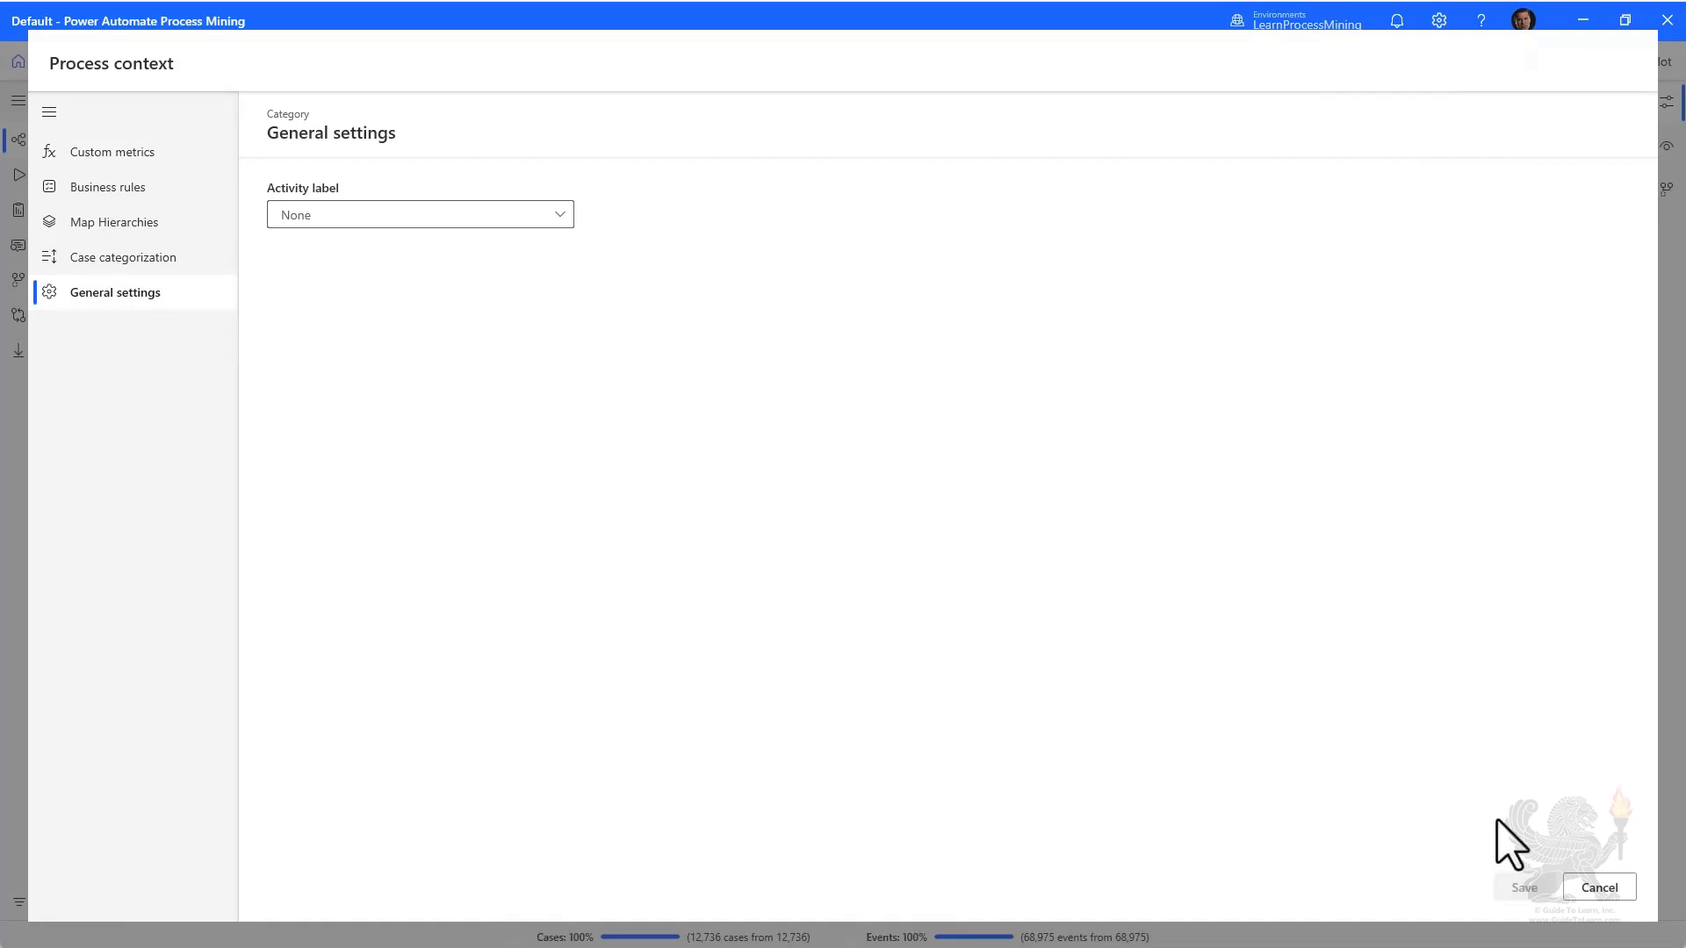
click(1599, 887)
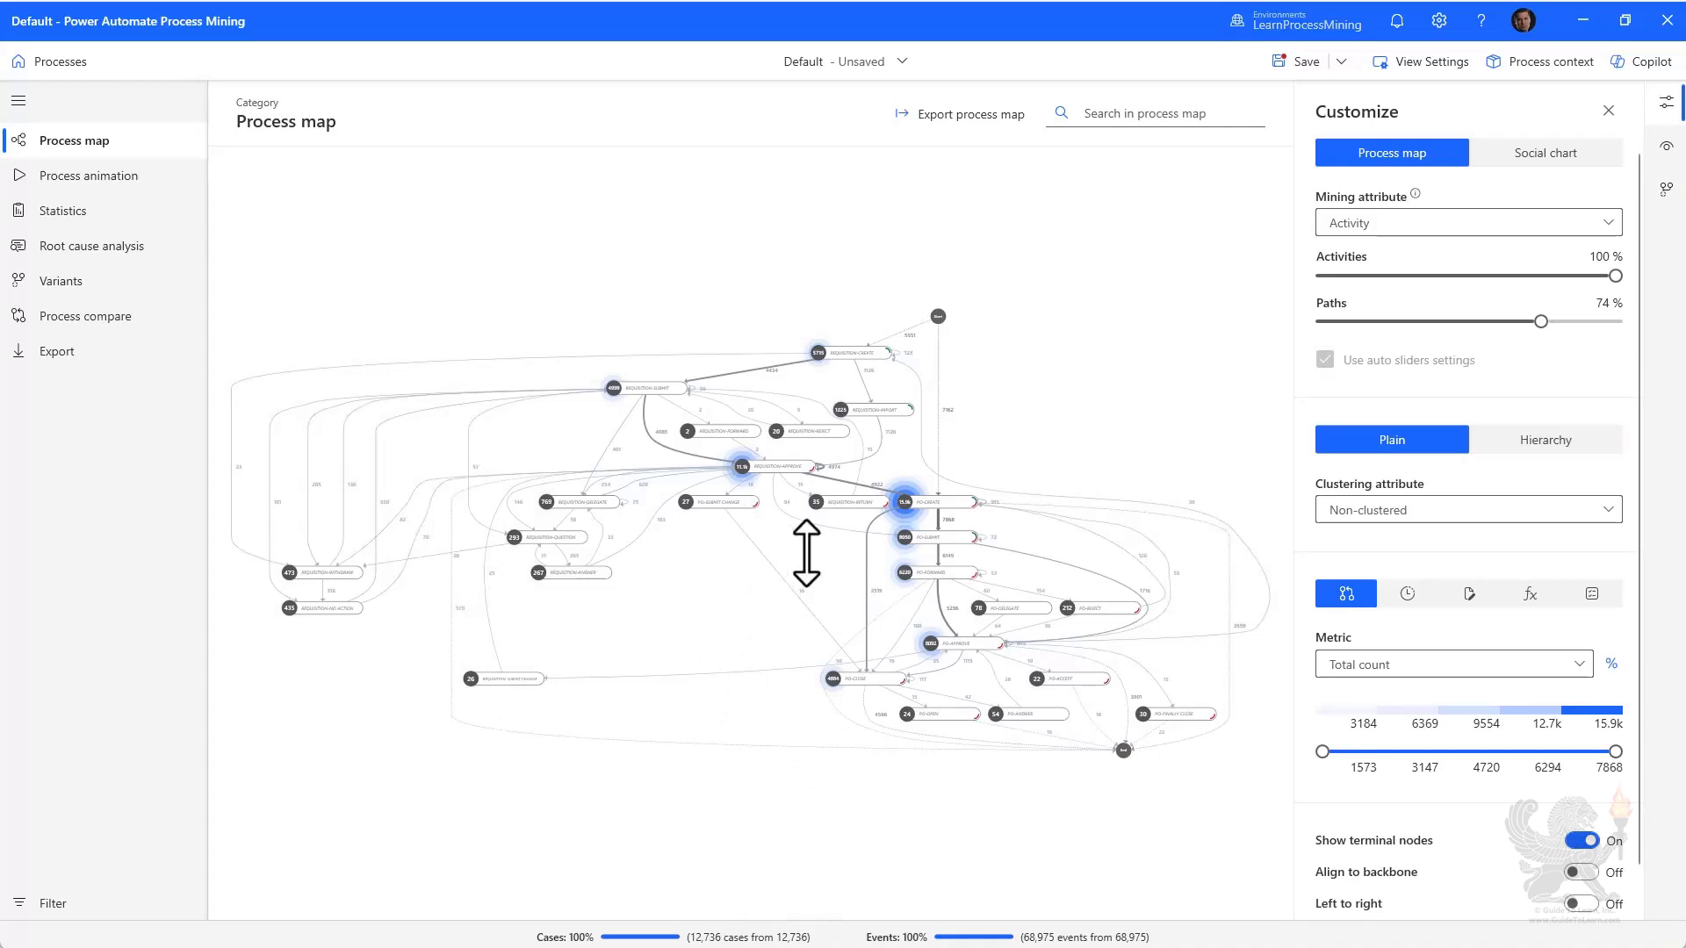
Step: Zoom into the map's requisition steps, then go to the Filter page
scroll(782, 277, up, 5)
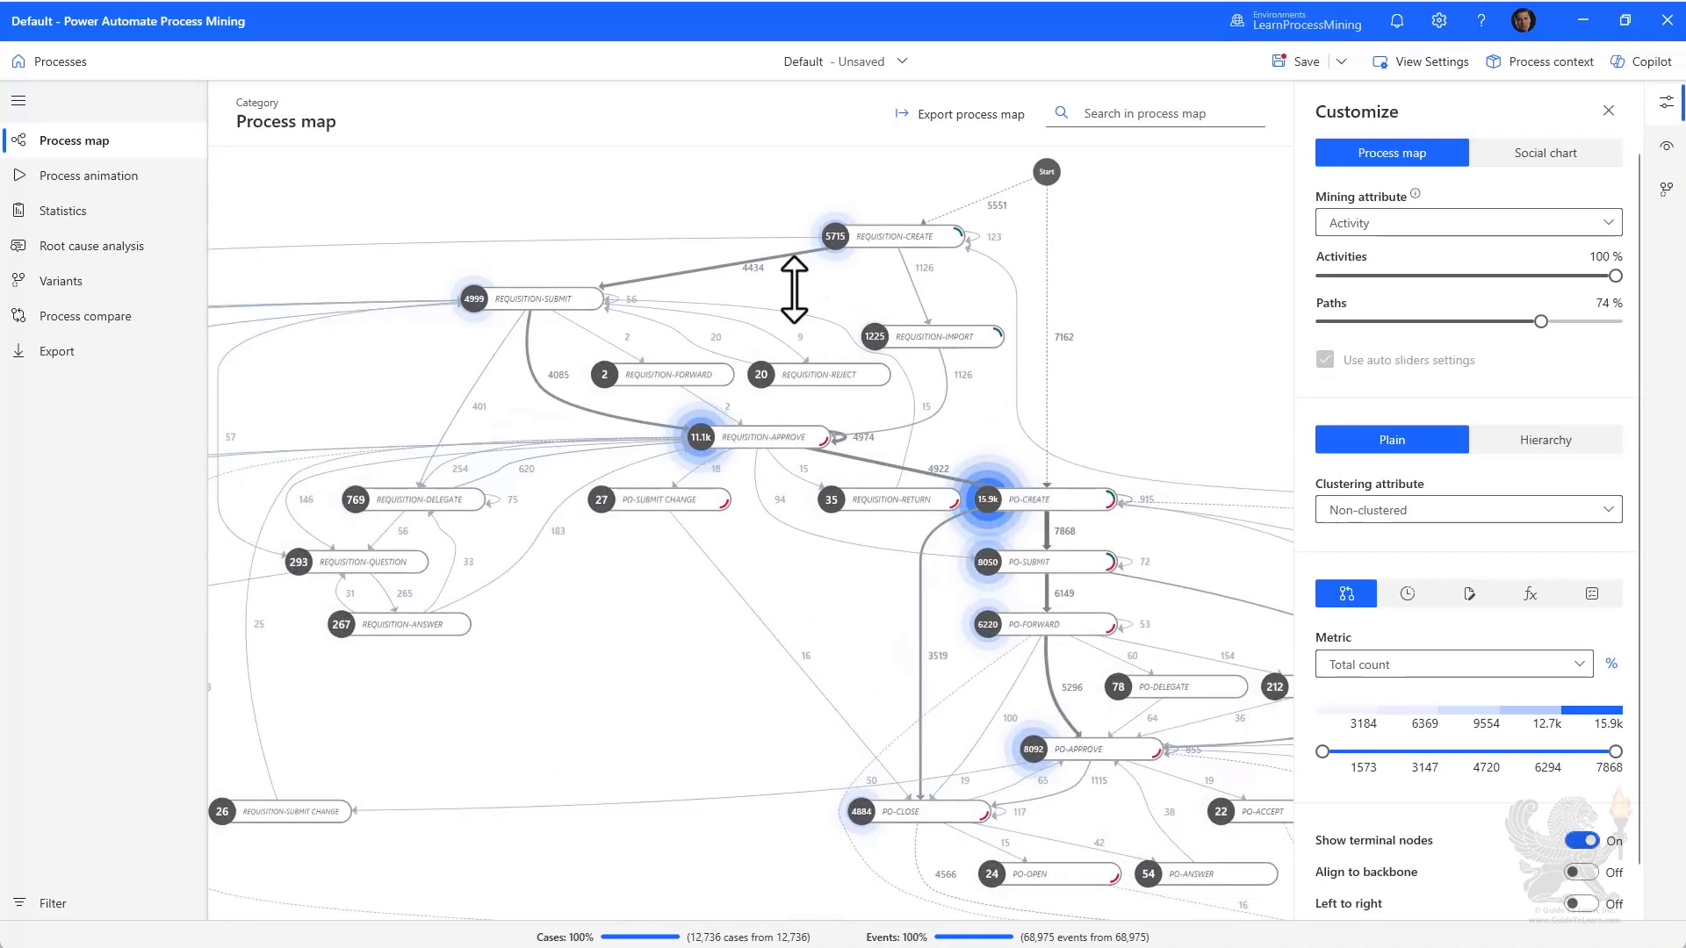
scroll(796, 290, up, 2)
drag(843, 293, 611, 340)
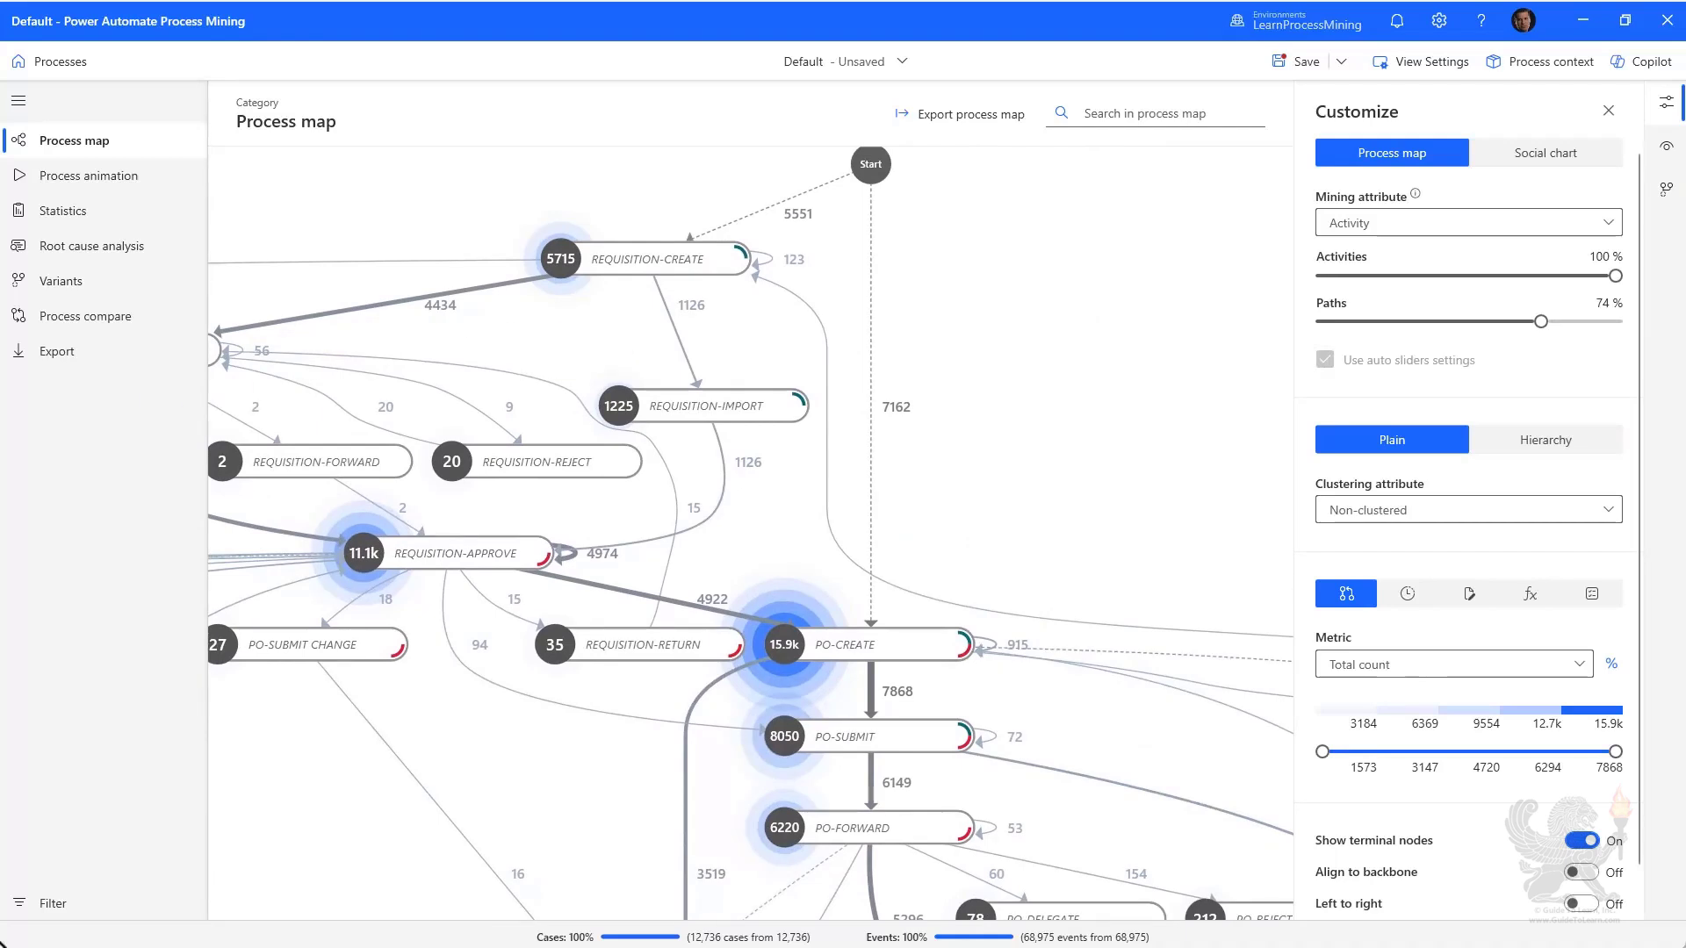
click(52, 903)
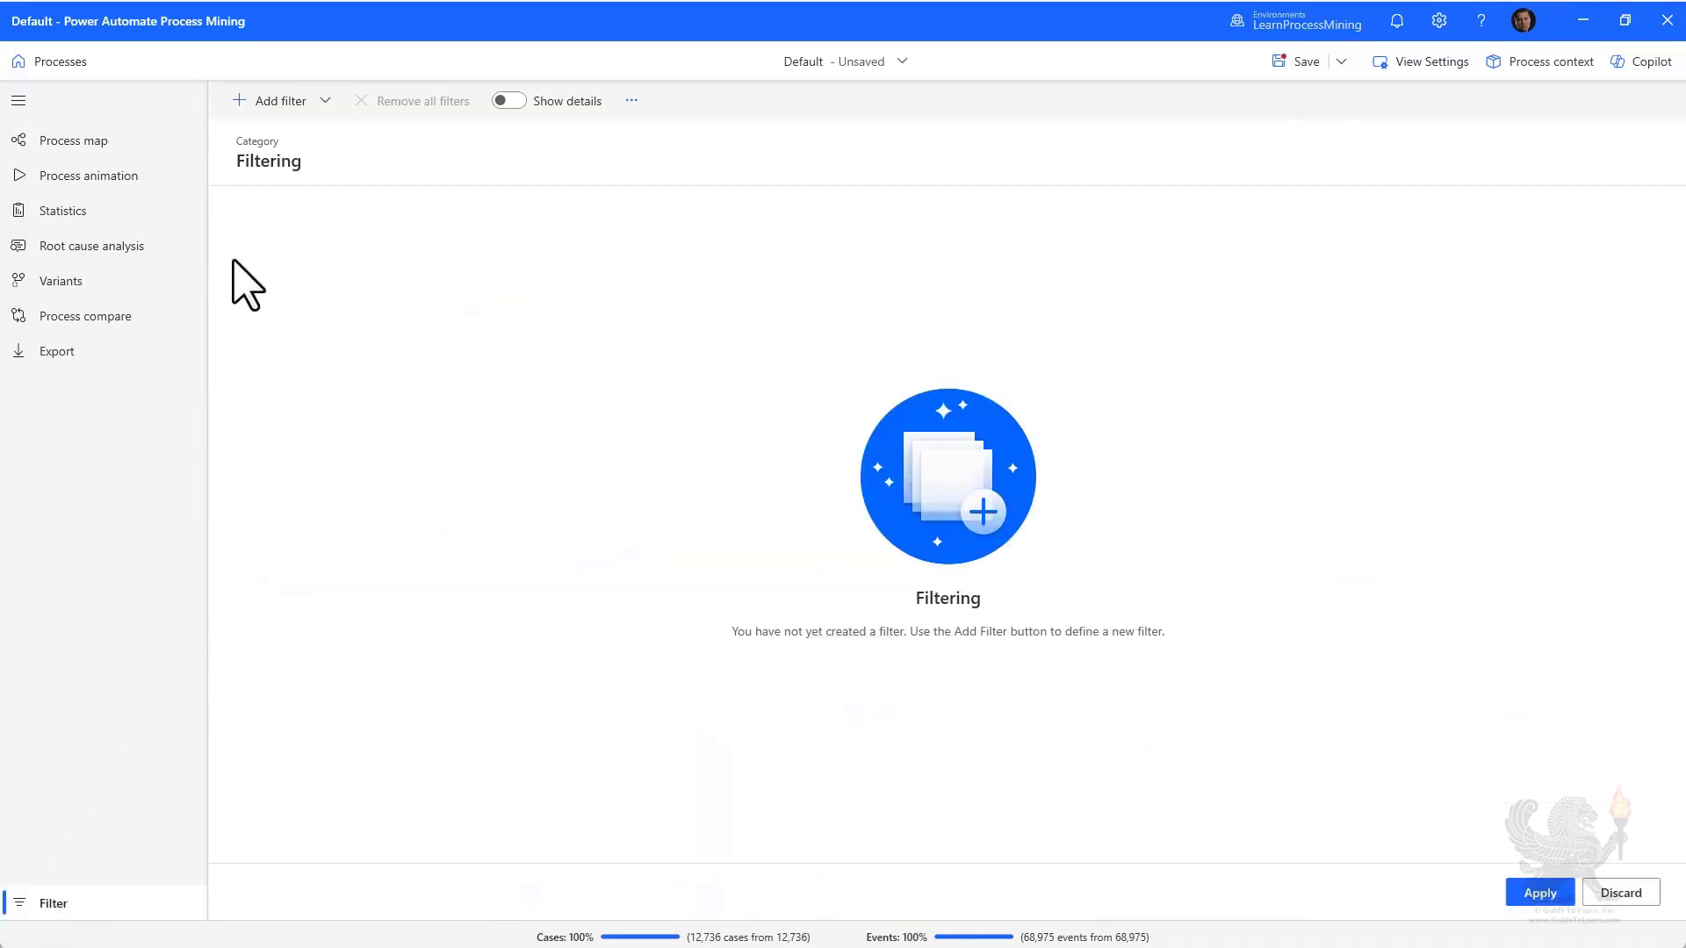
Step: List the available filter types, then view the Default view's Save options
click(279, 102)
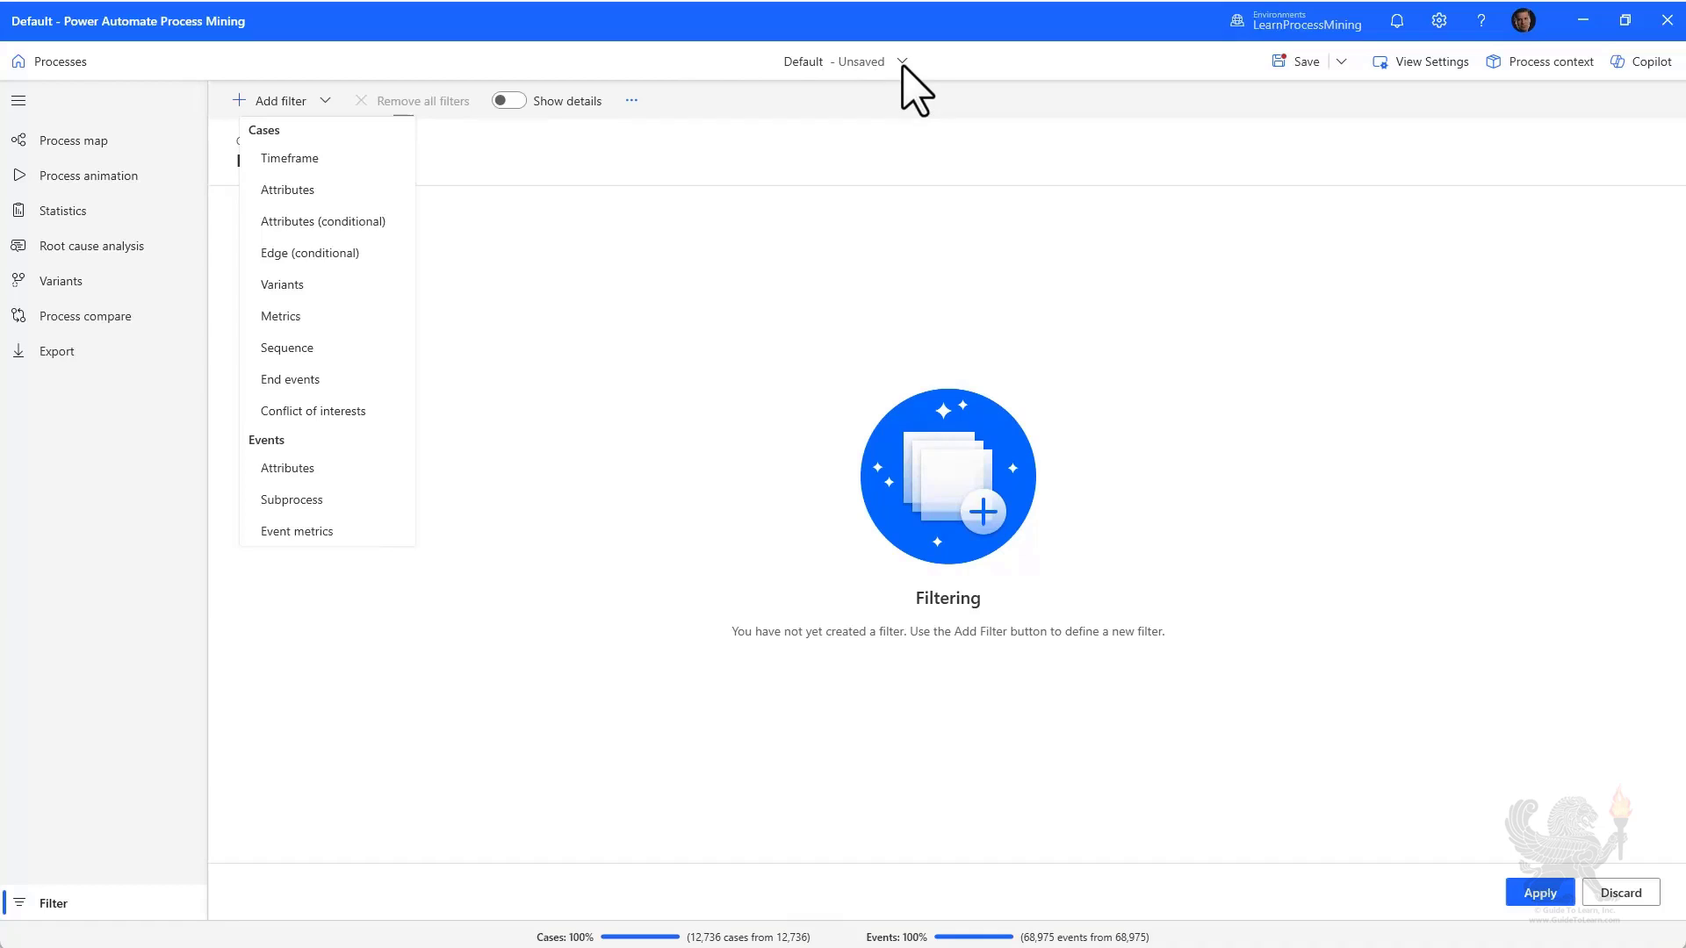
click(1343, 64)
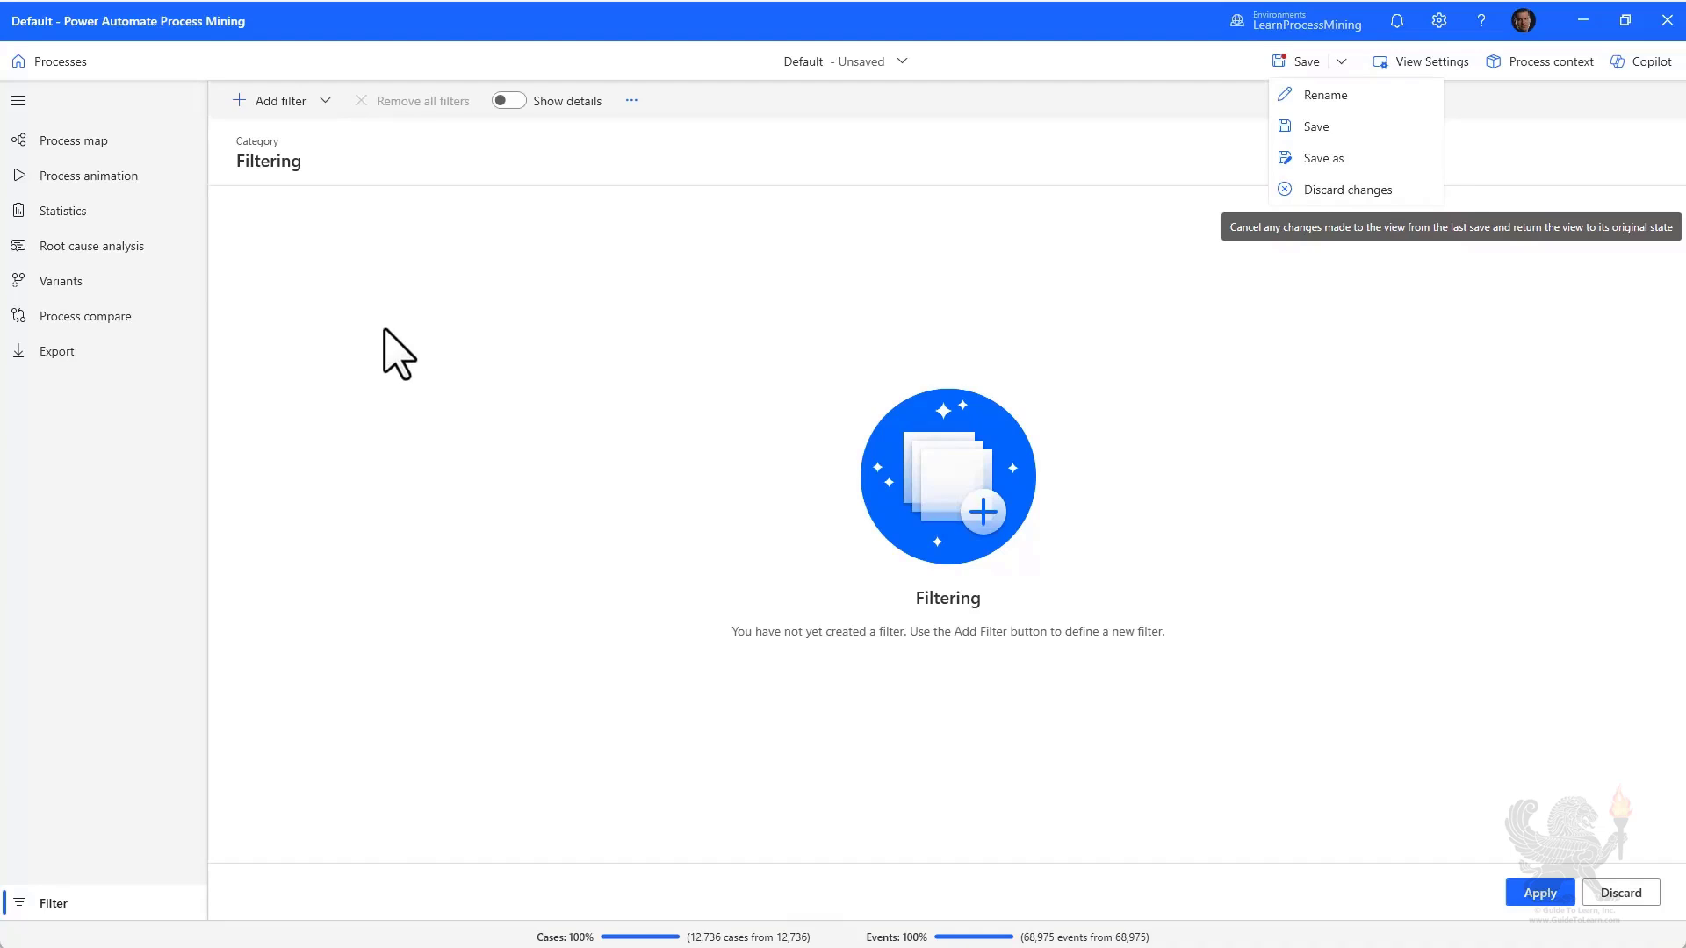
Step: Dismiss the Save menu, review Statistics, then go to Root cause analysis
click(44, 210)
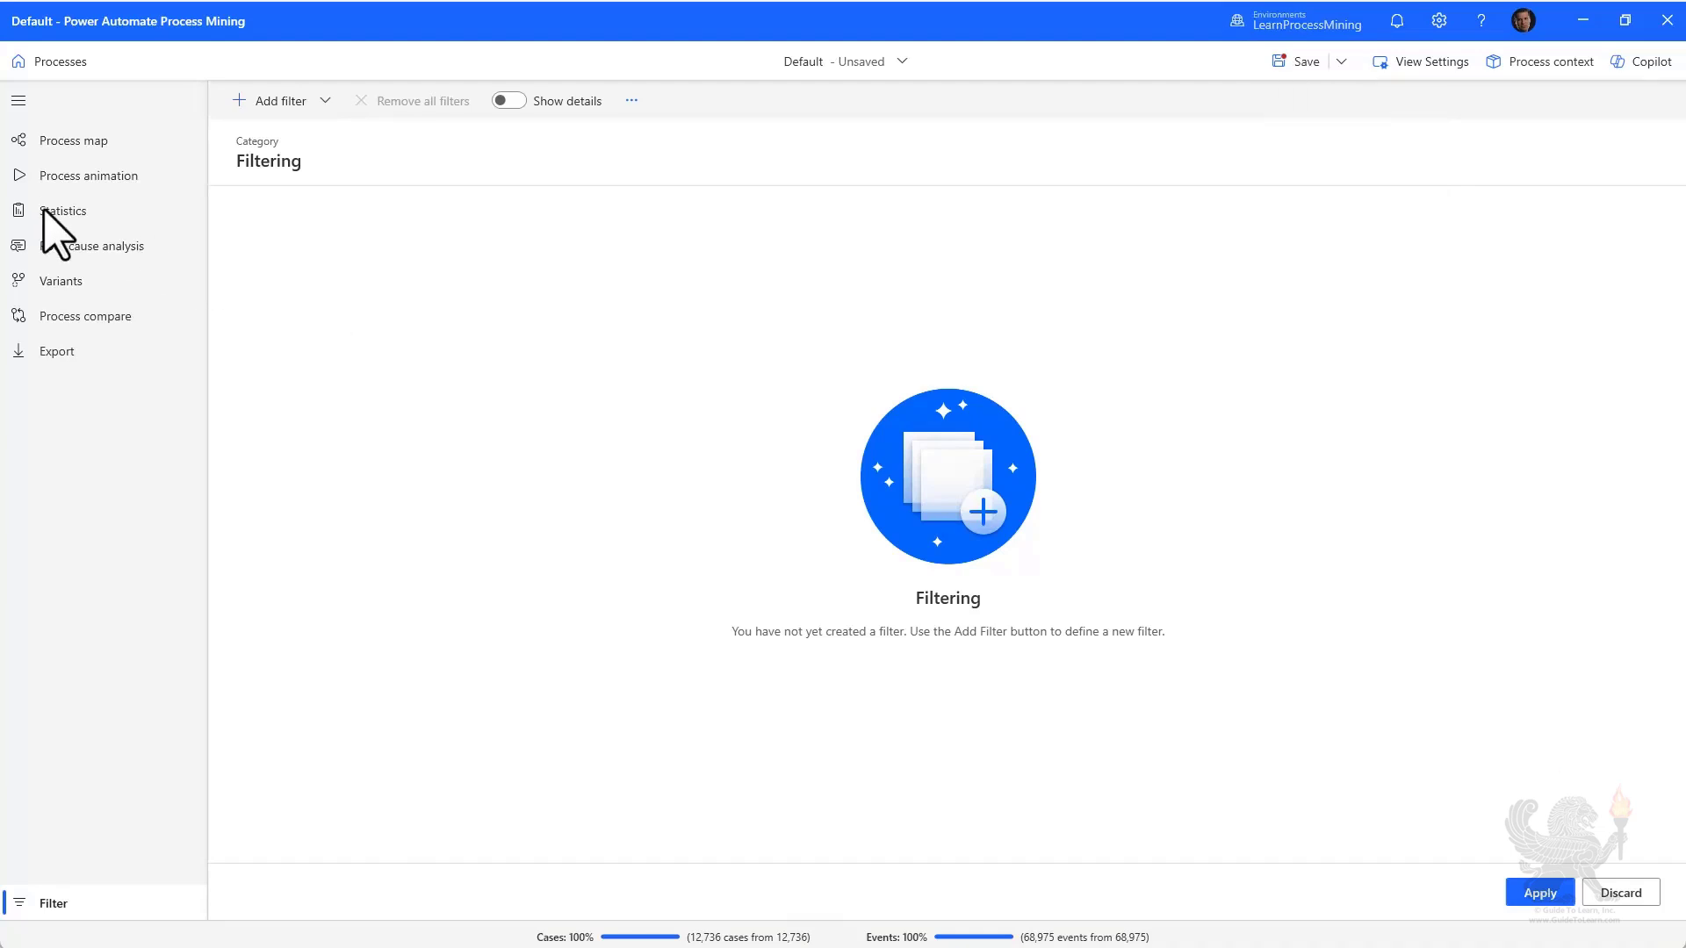
click(44, 211)
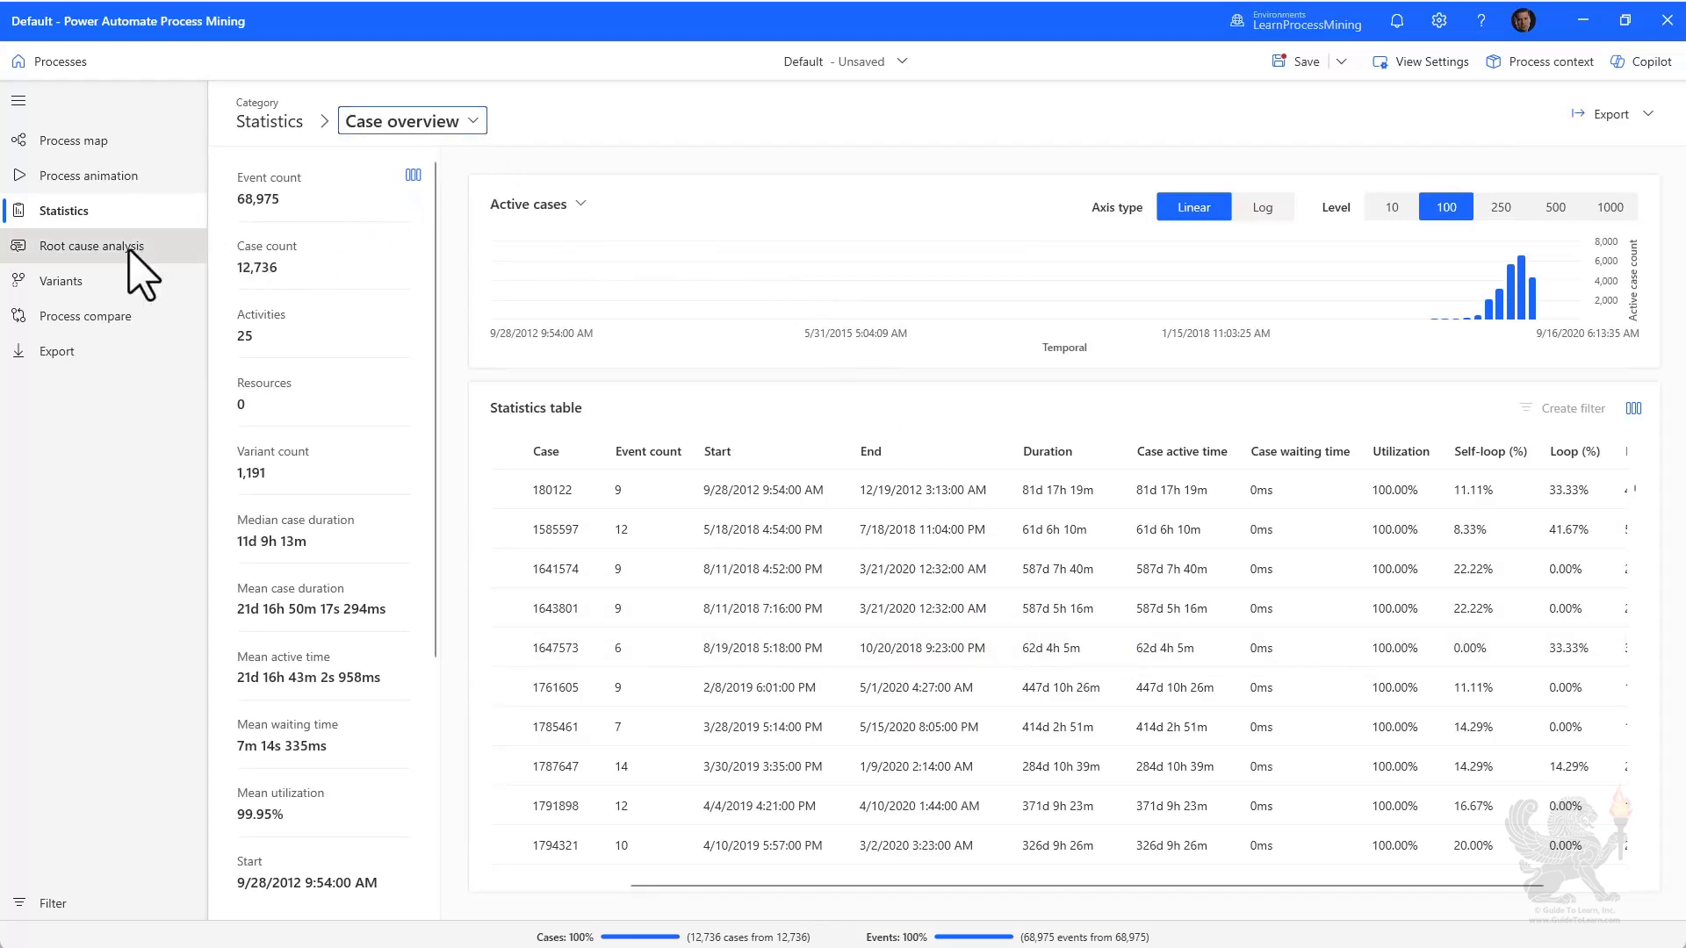
click(86, 251)
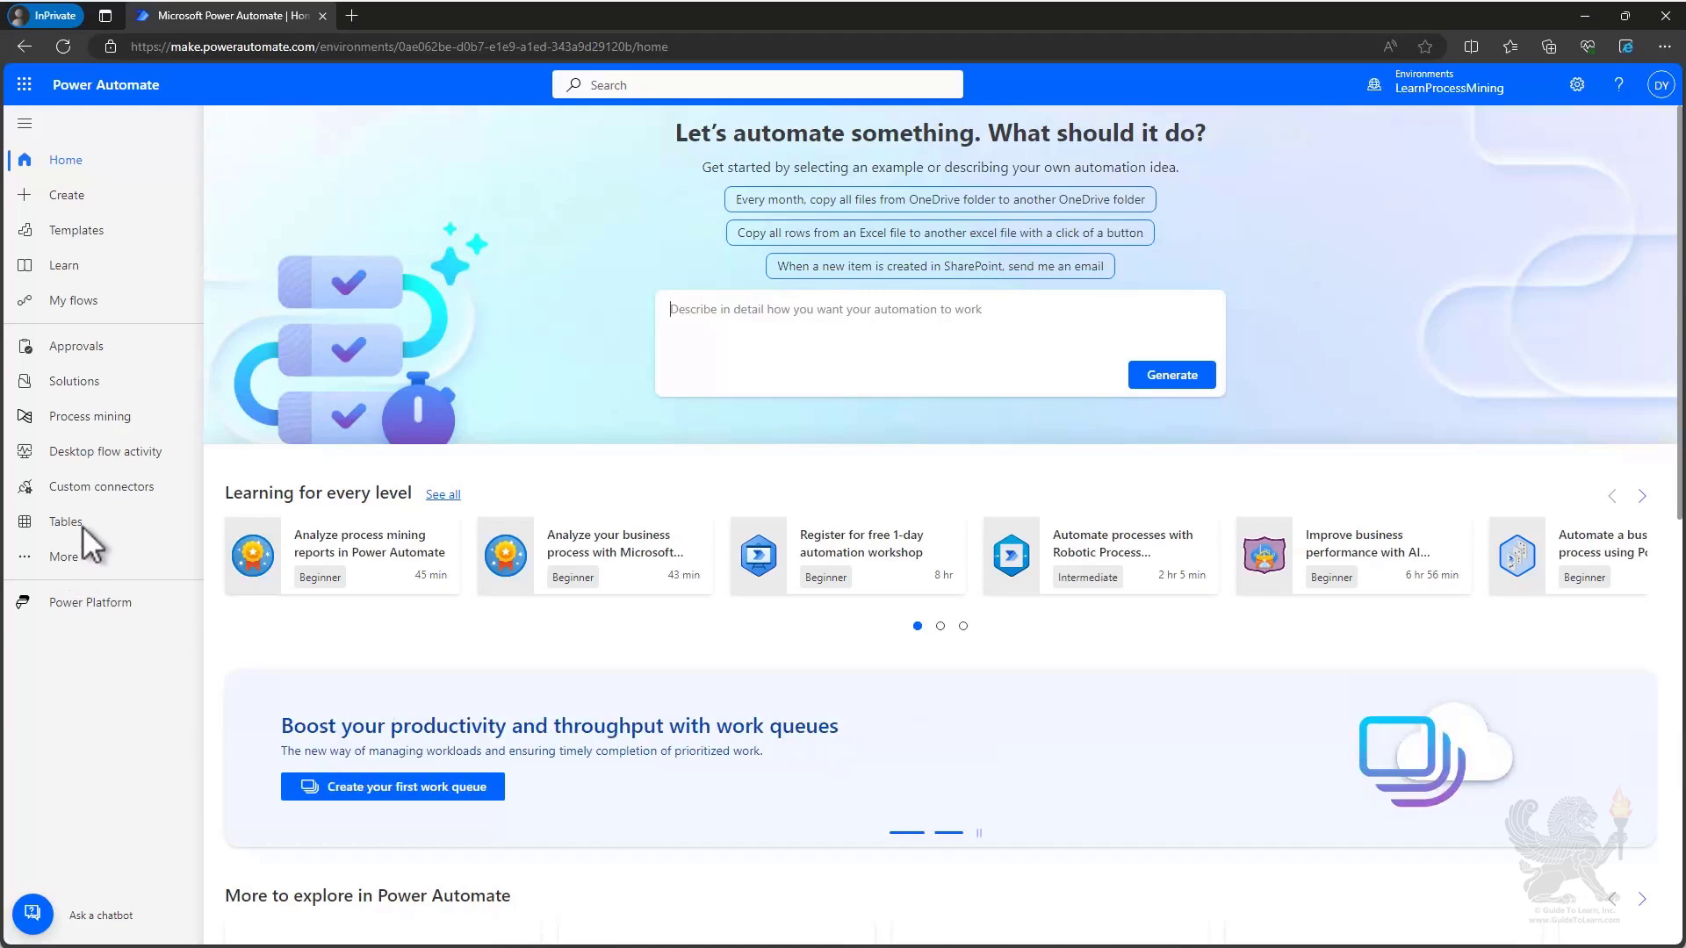
Step: Go to the web Process mining home page with new-process options and templates
click(96, 418)
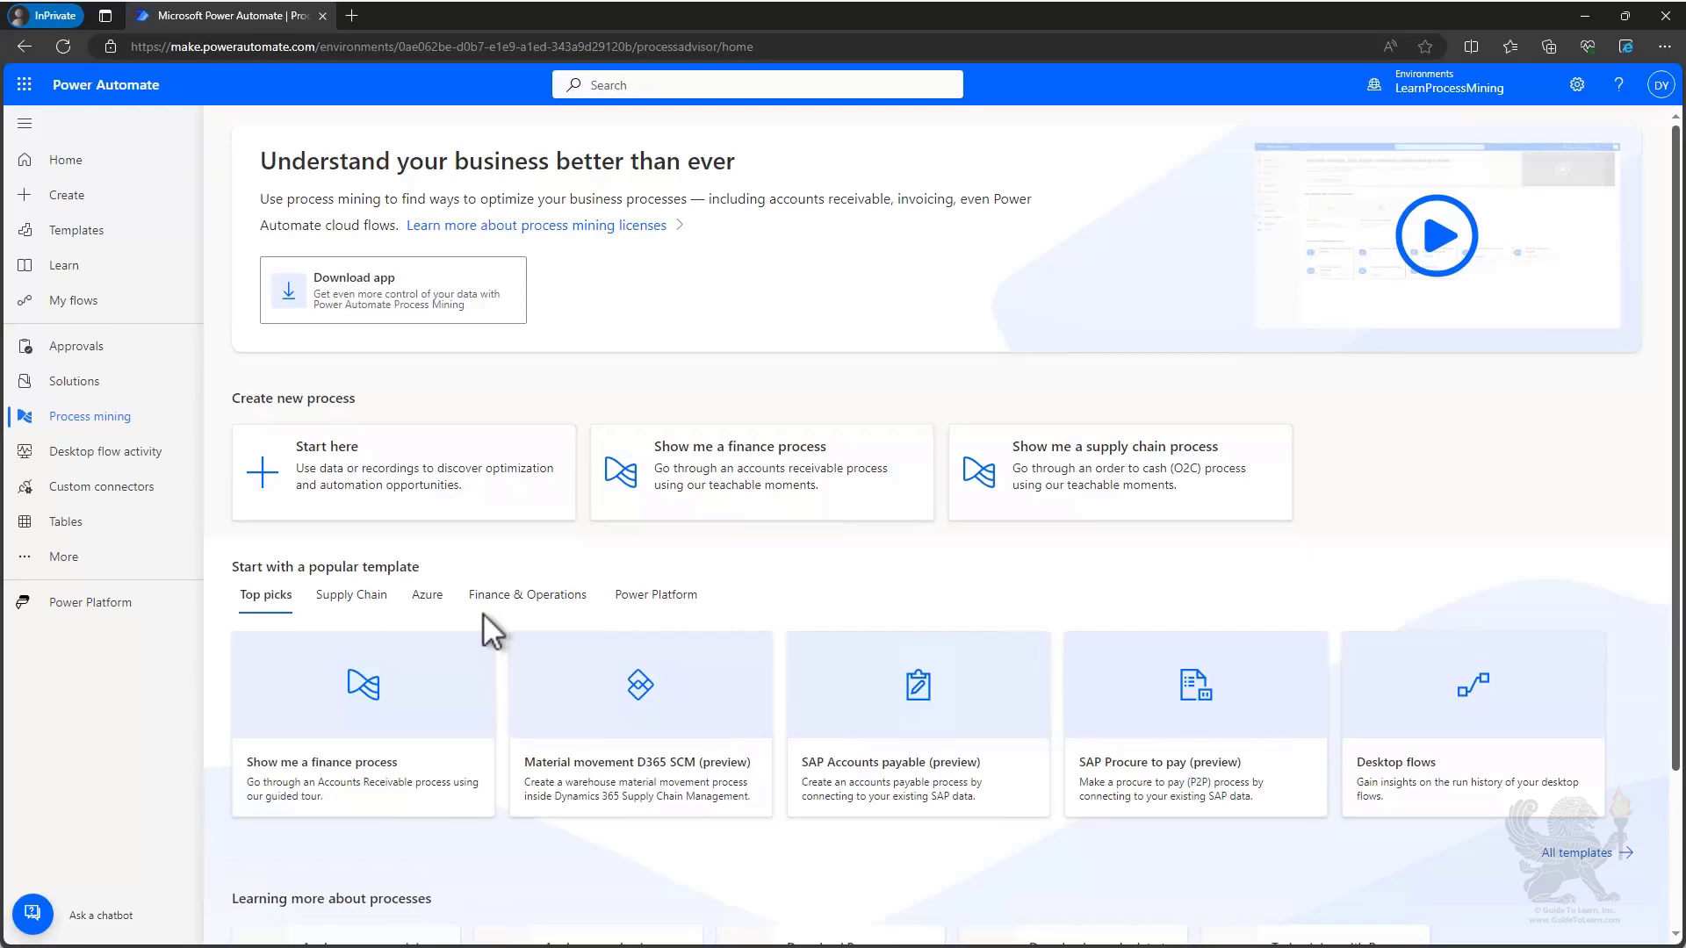
Step: Start a new process named PRtoPO with Import data as its source
click(428, 503)
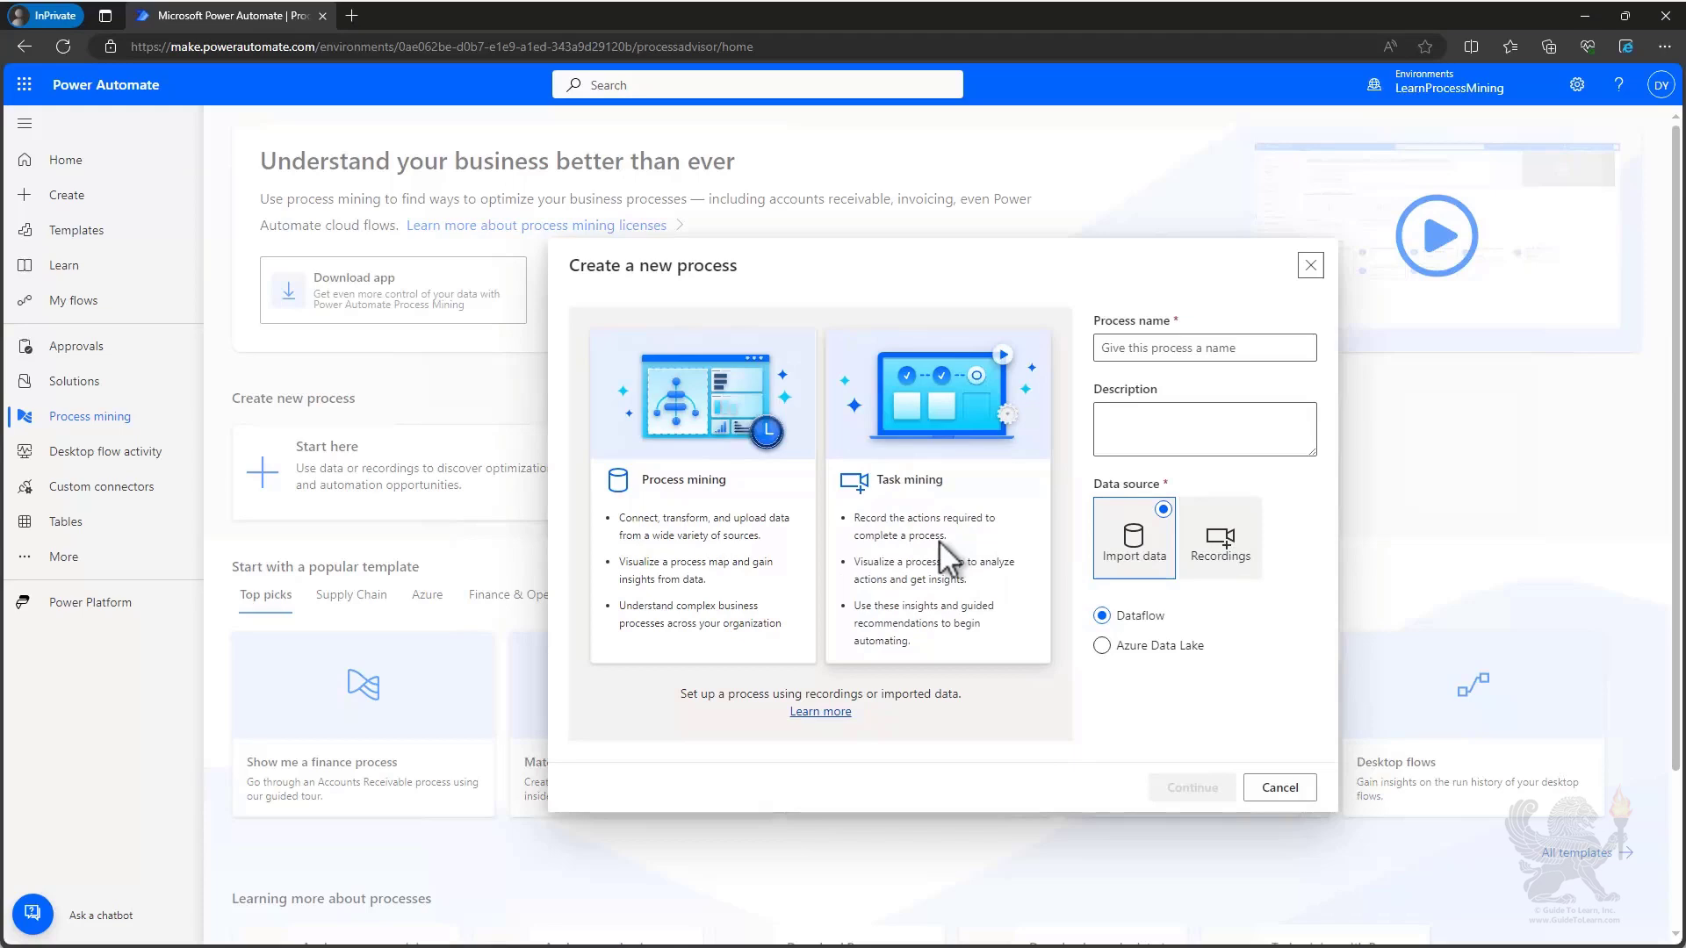
click(1136, 349)
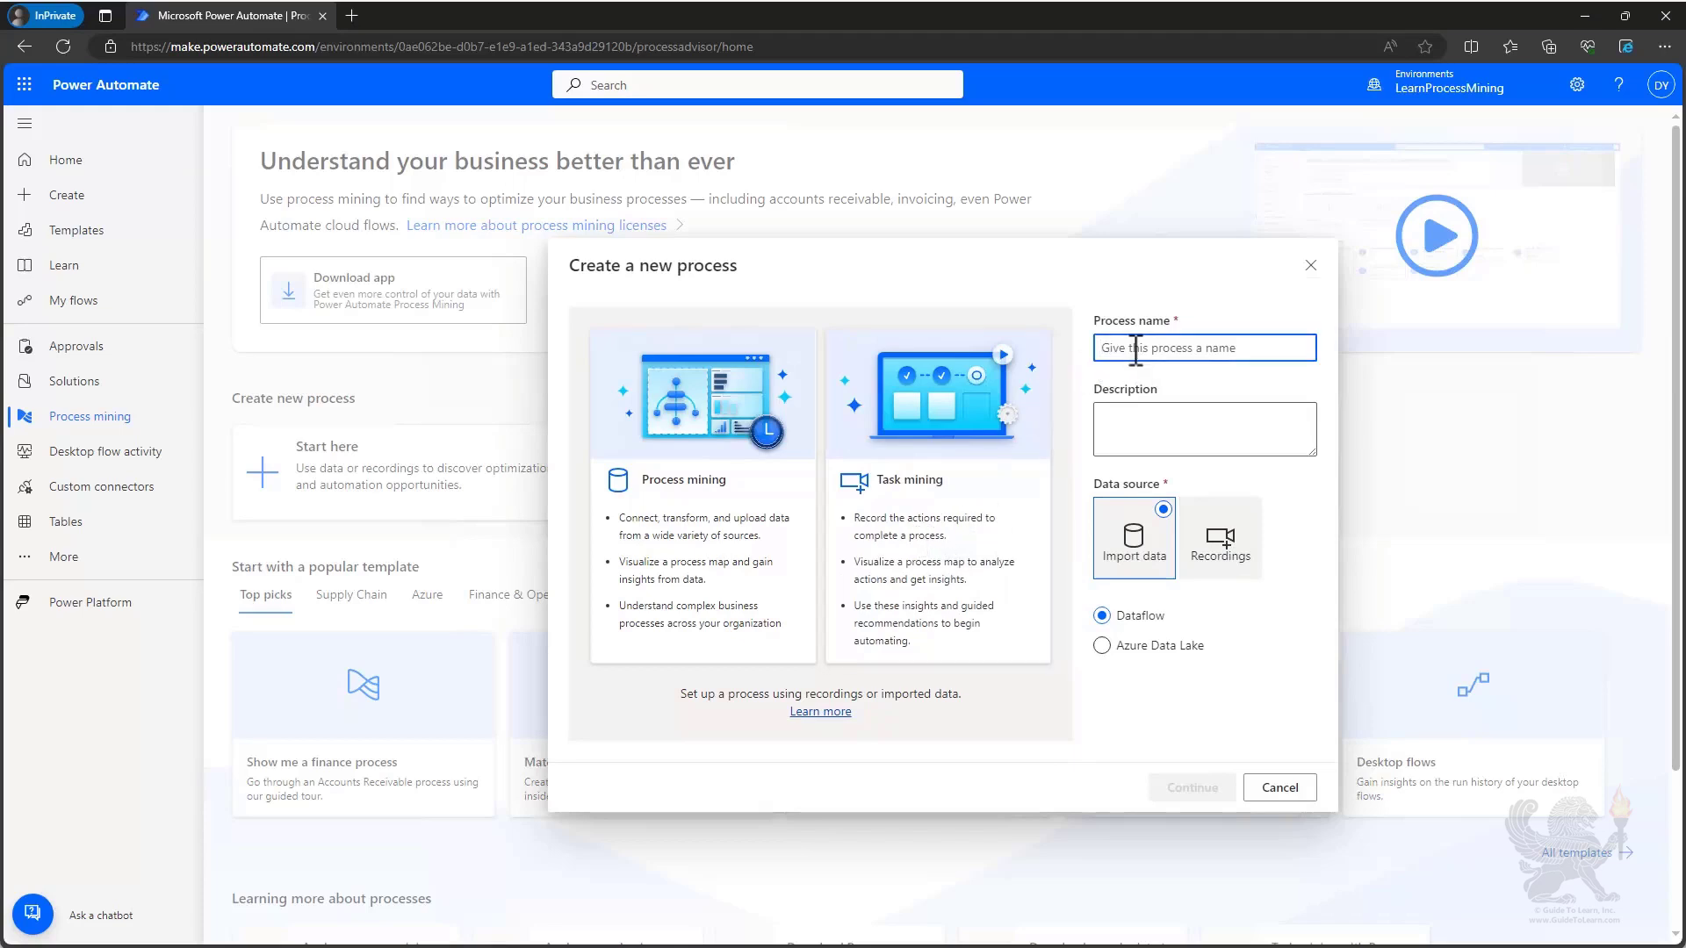
text(PRtoPO)
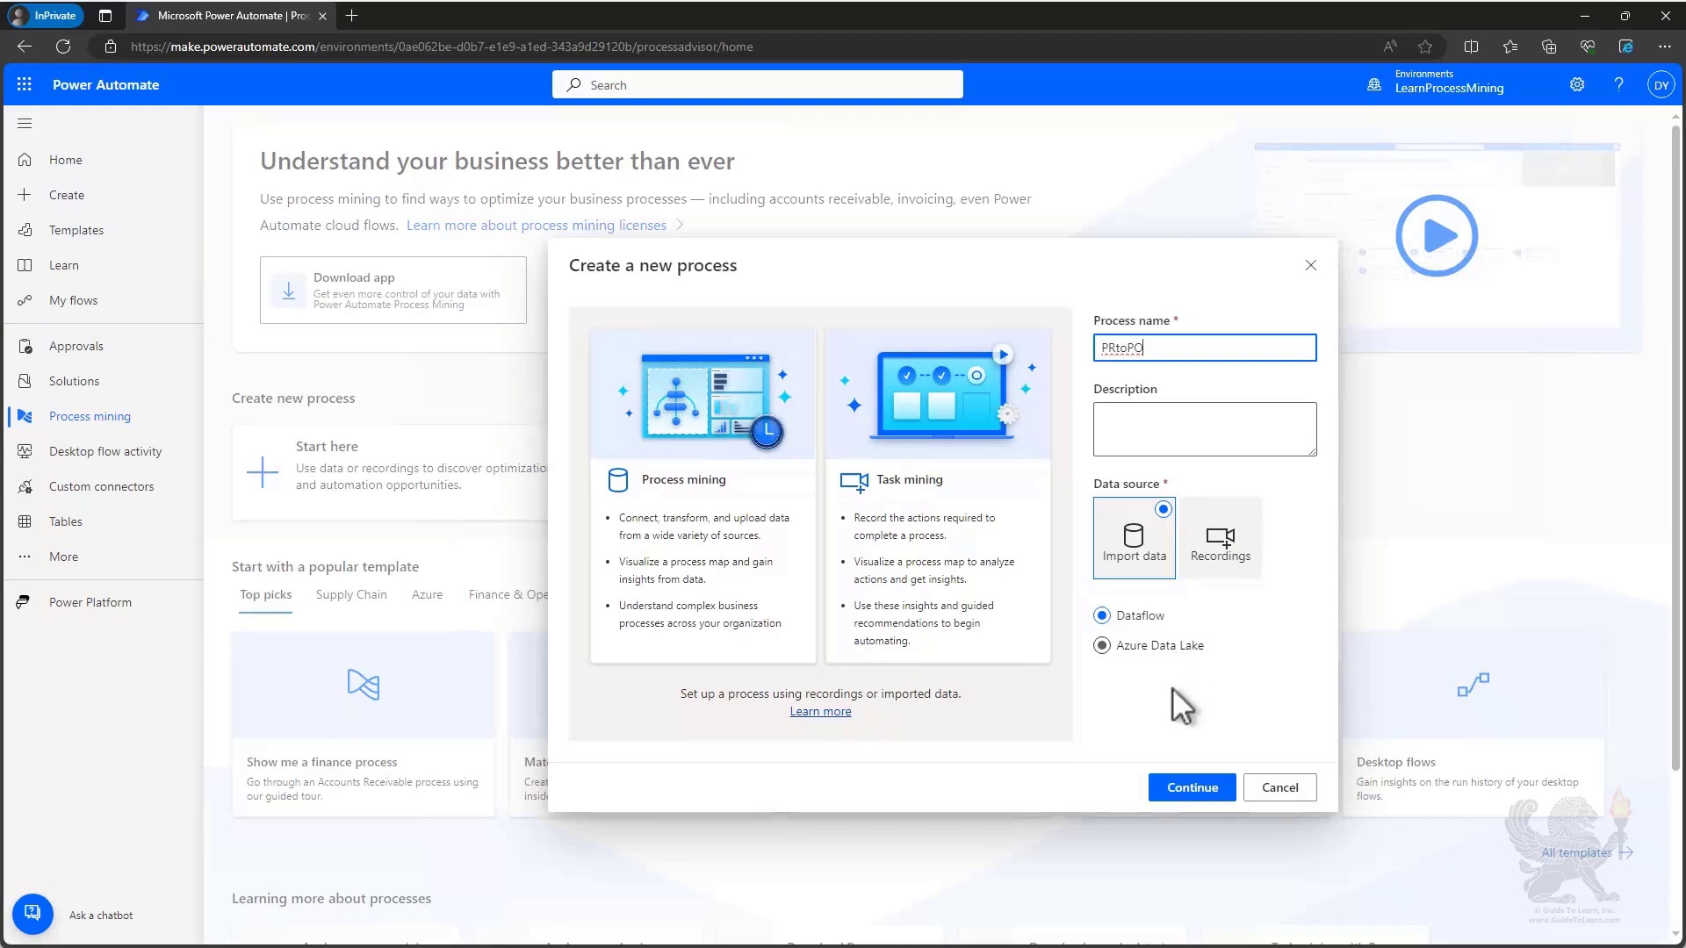
Step: Upload PRtoPO_training.csv from the Desktop as a Text/CSV data source
click(1190, 788)
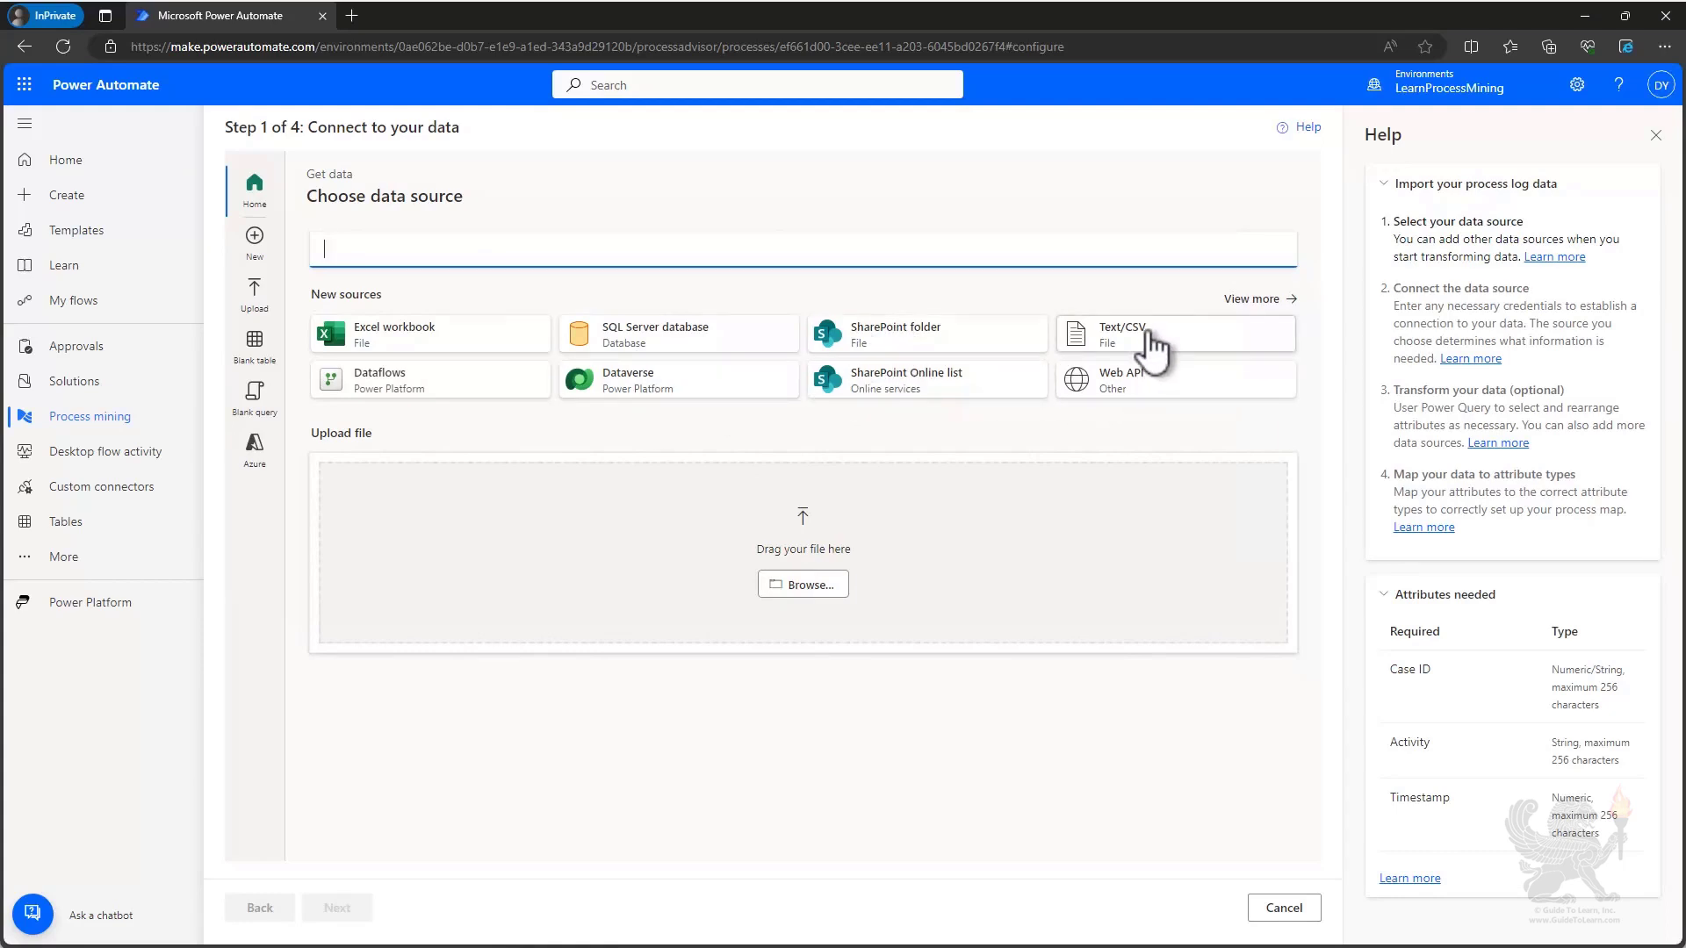
click(1153, 347)
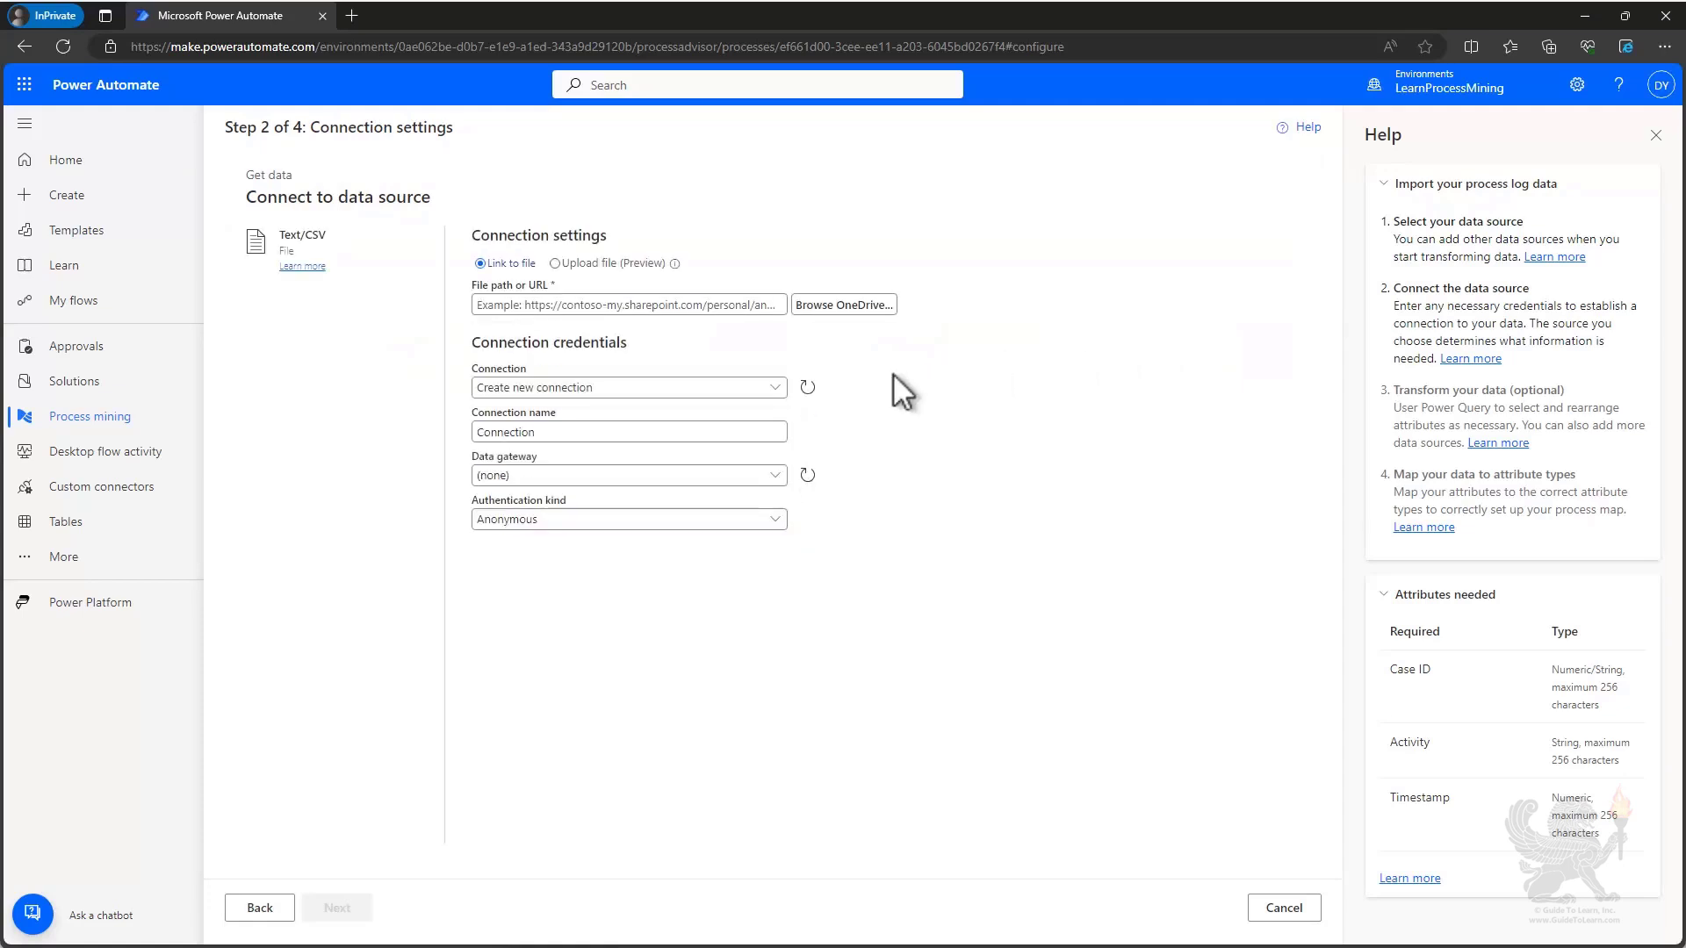
click(555, 264)
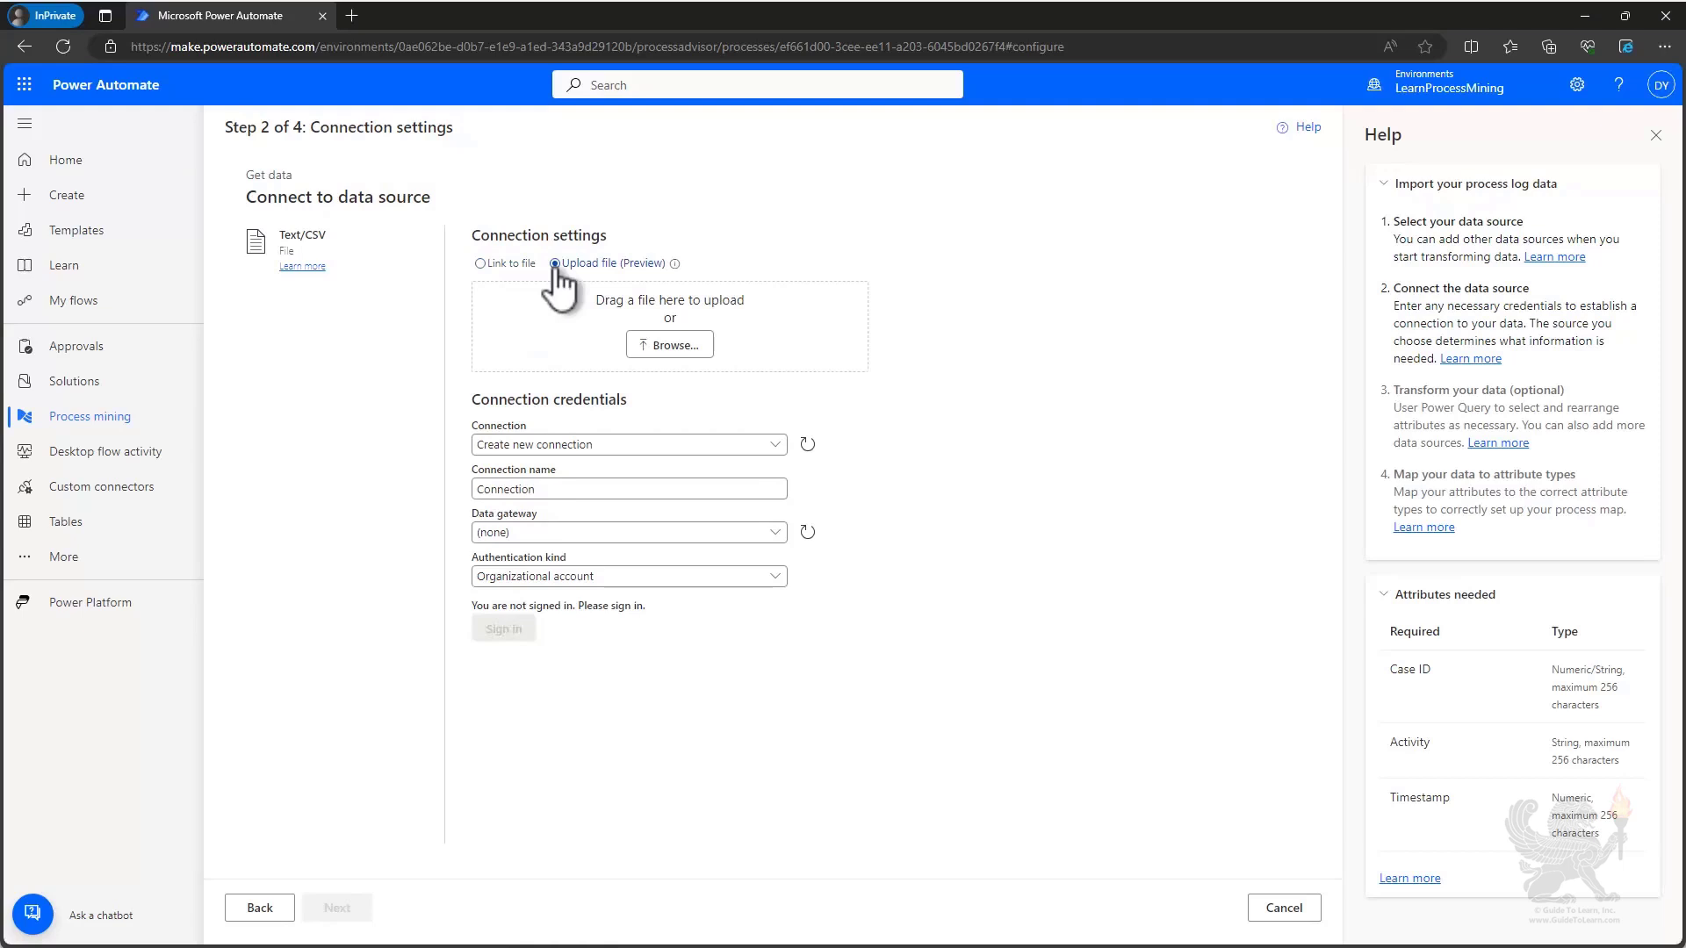
click(672, 348)
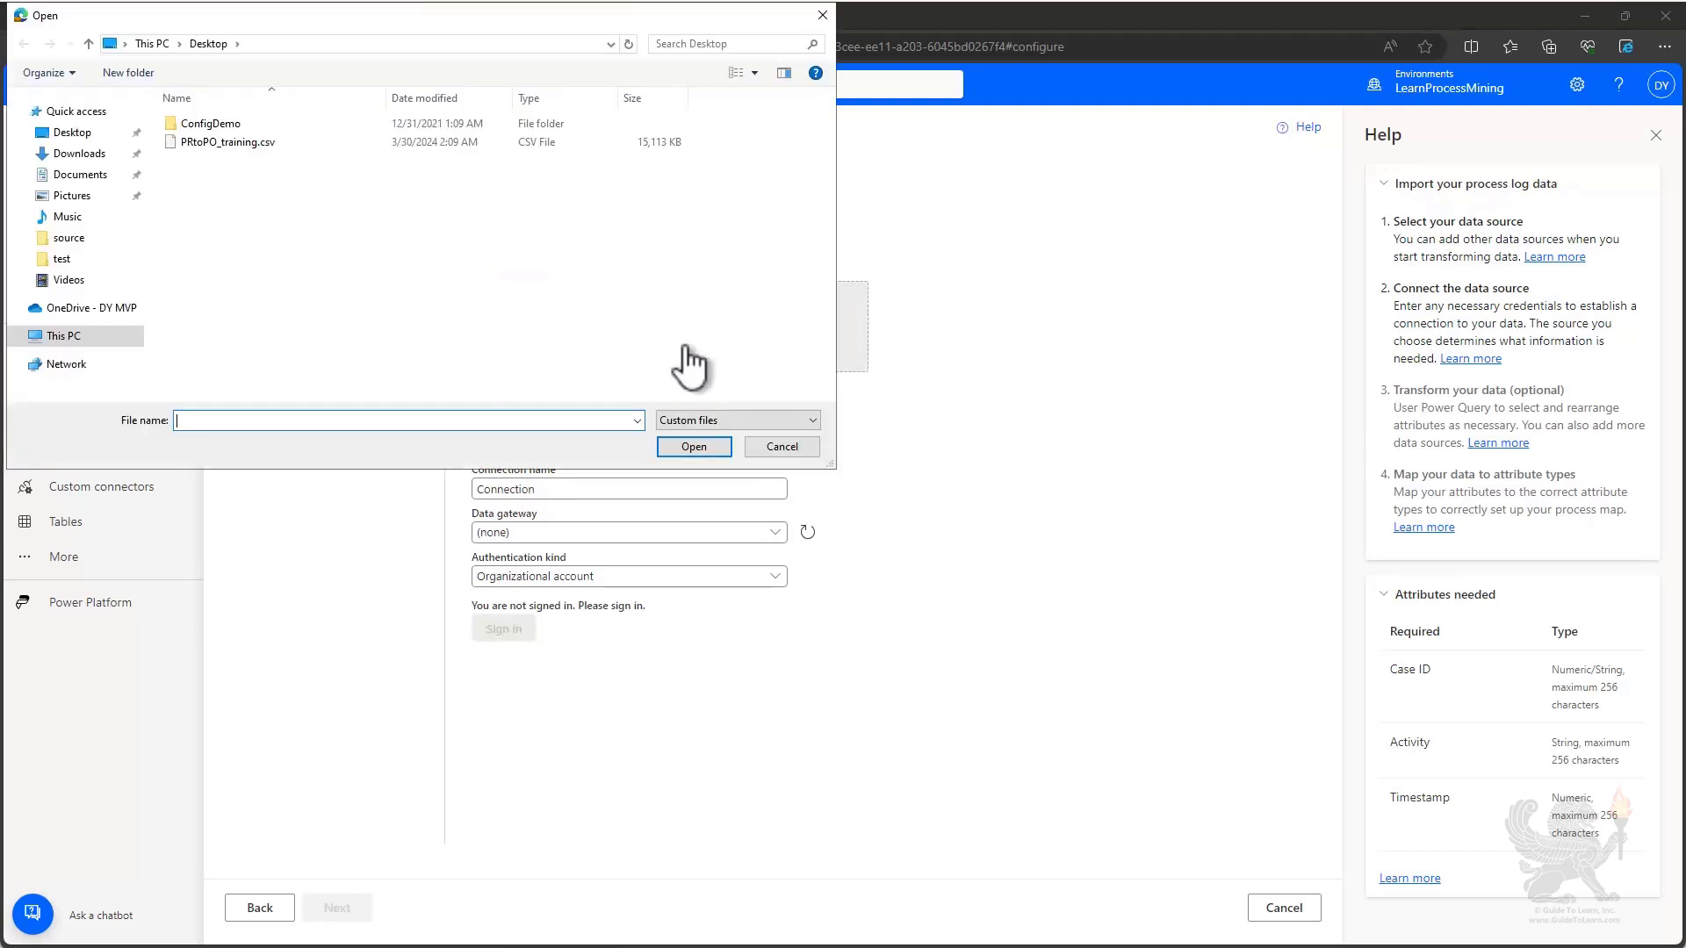
double_click(235, 144)
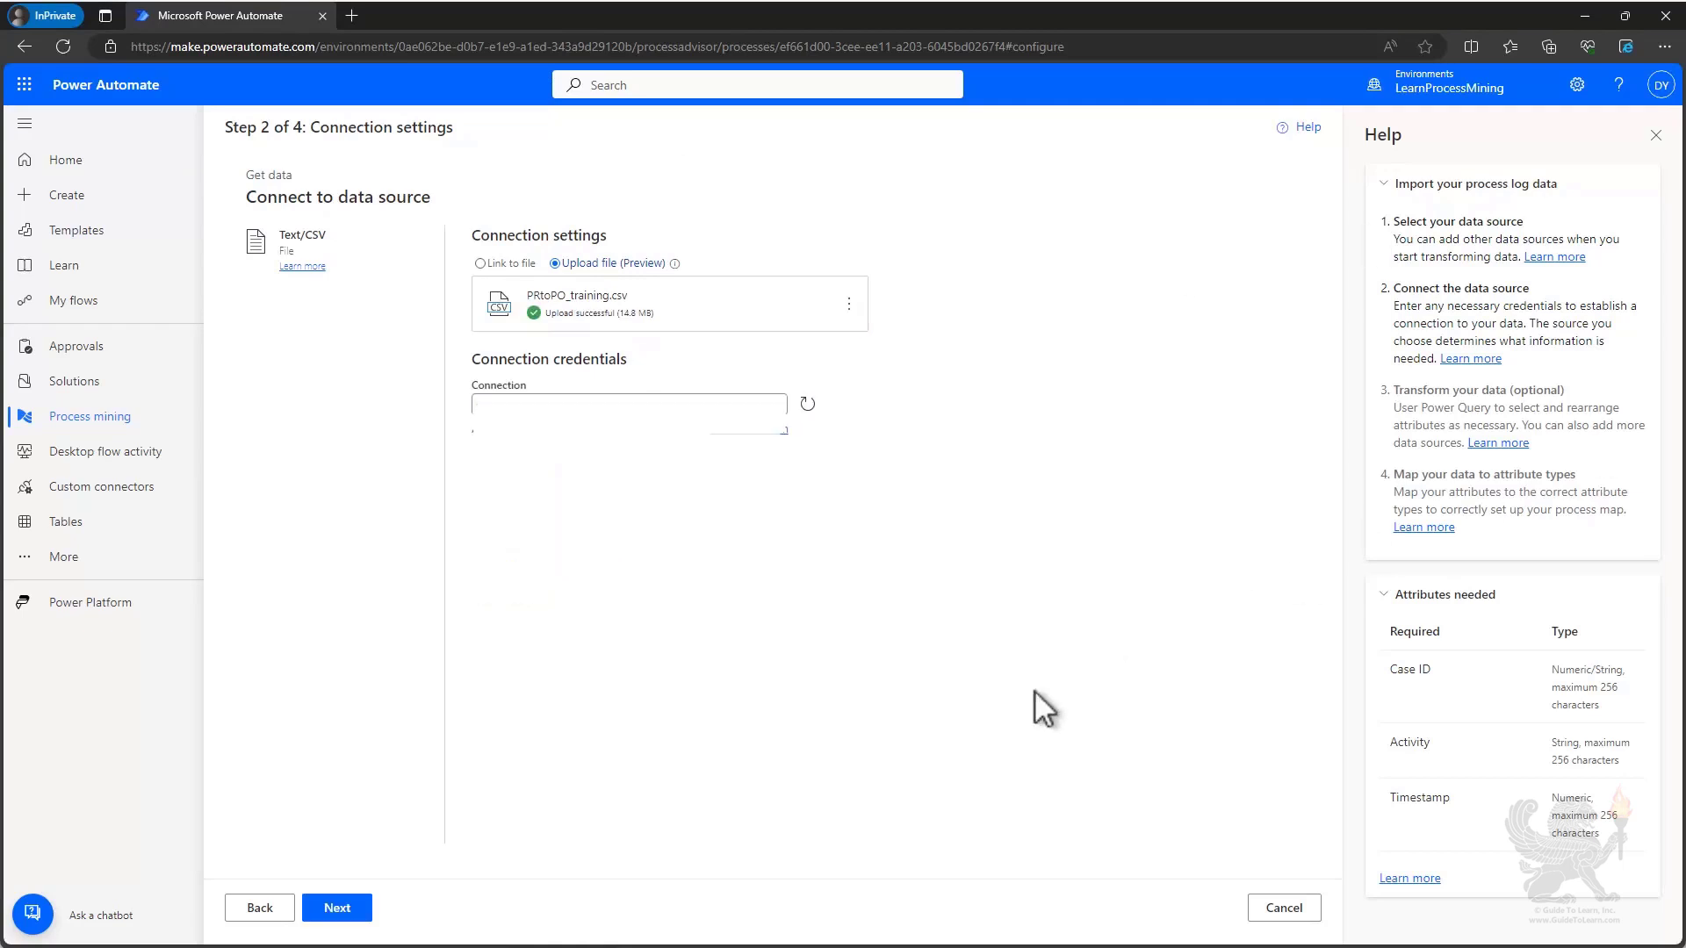
Step: Preview the CSV's comma-delimited UTF-8 data and scroll across its columns
click(331, 904)
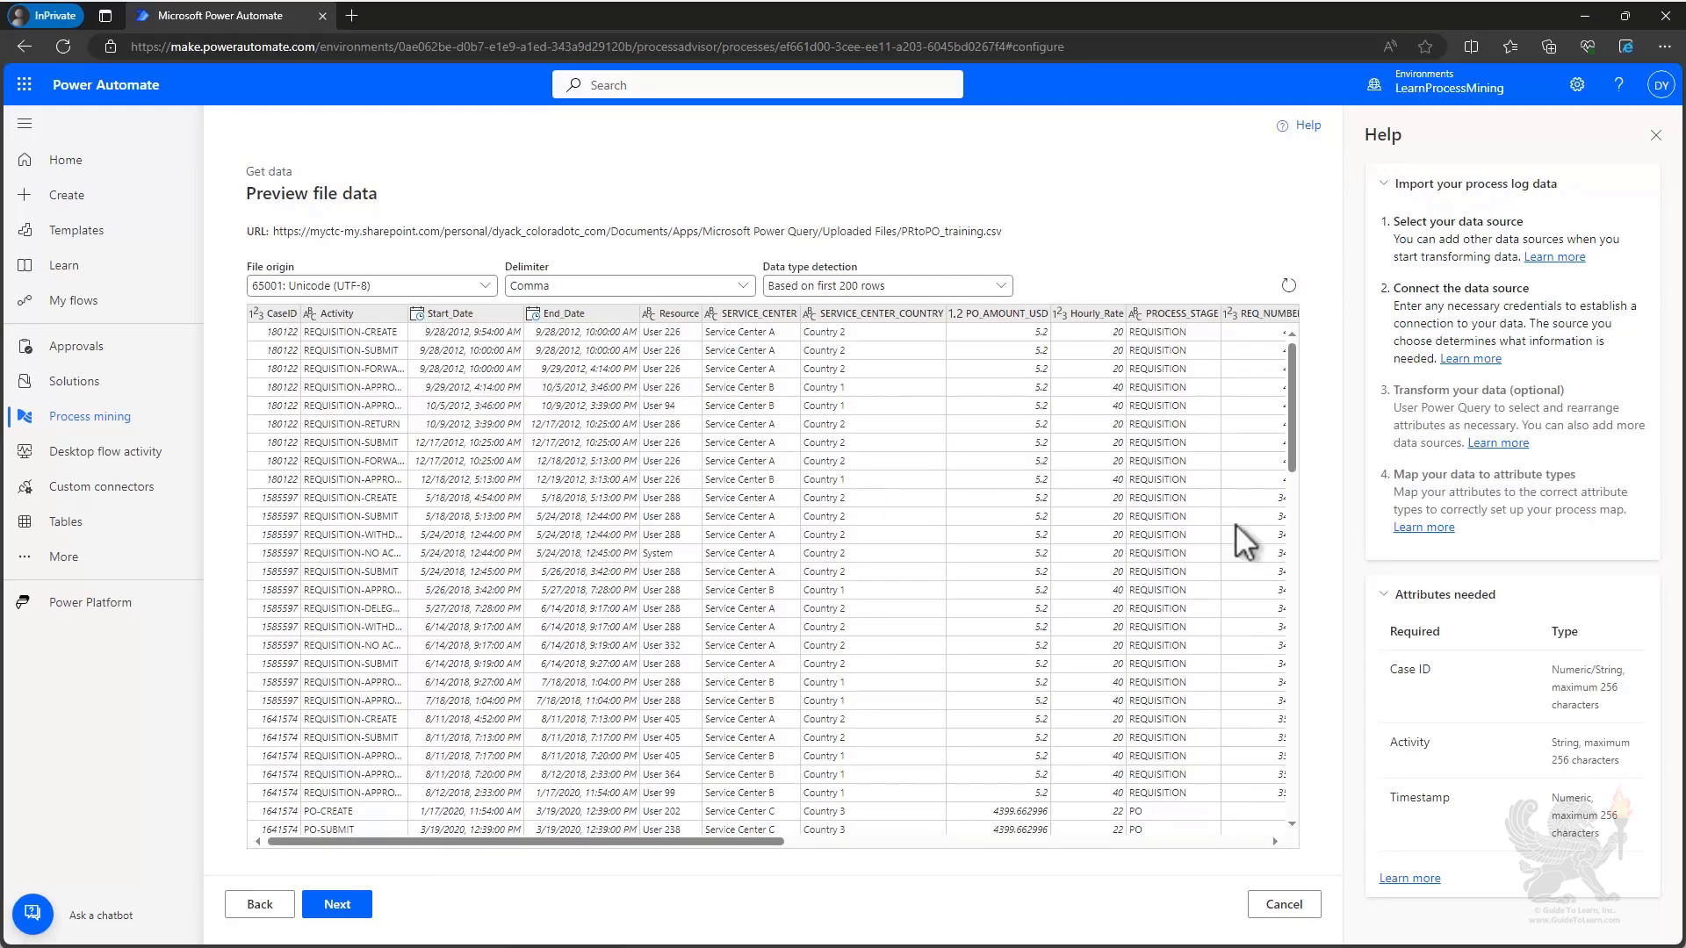
click(757, 839)
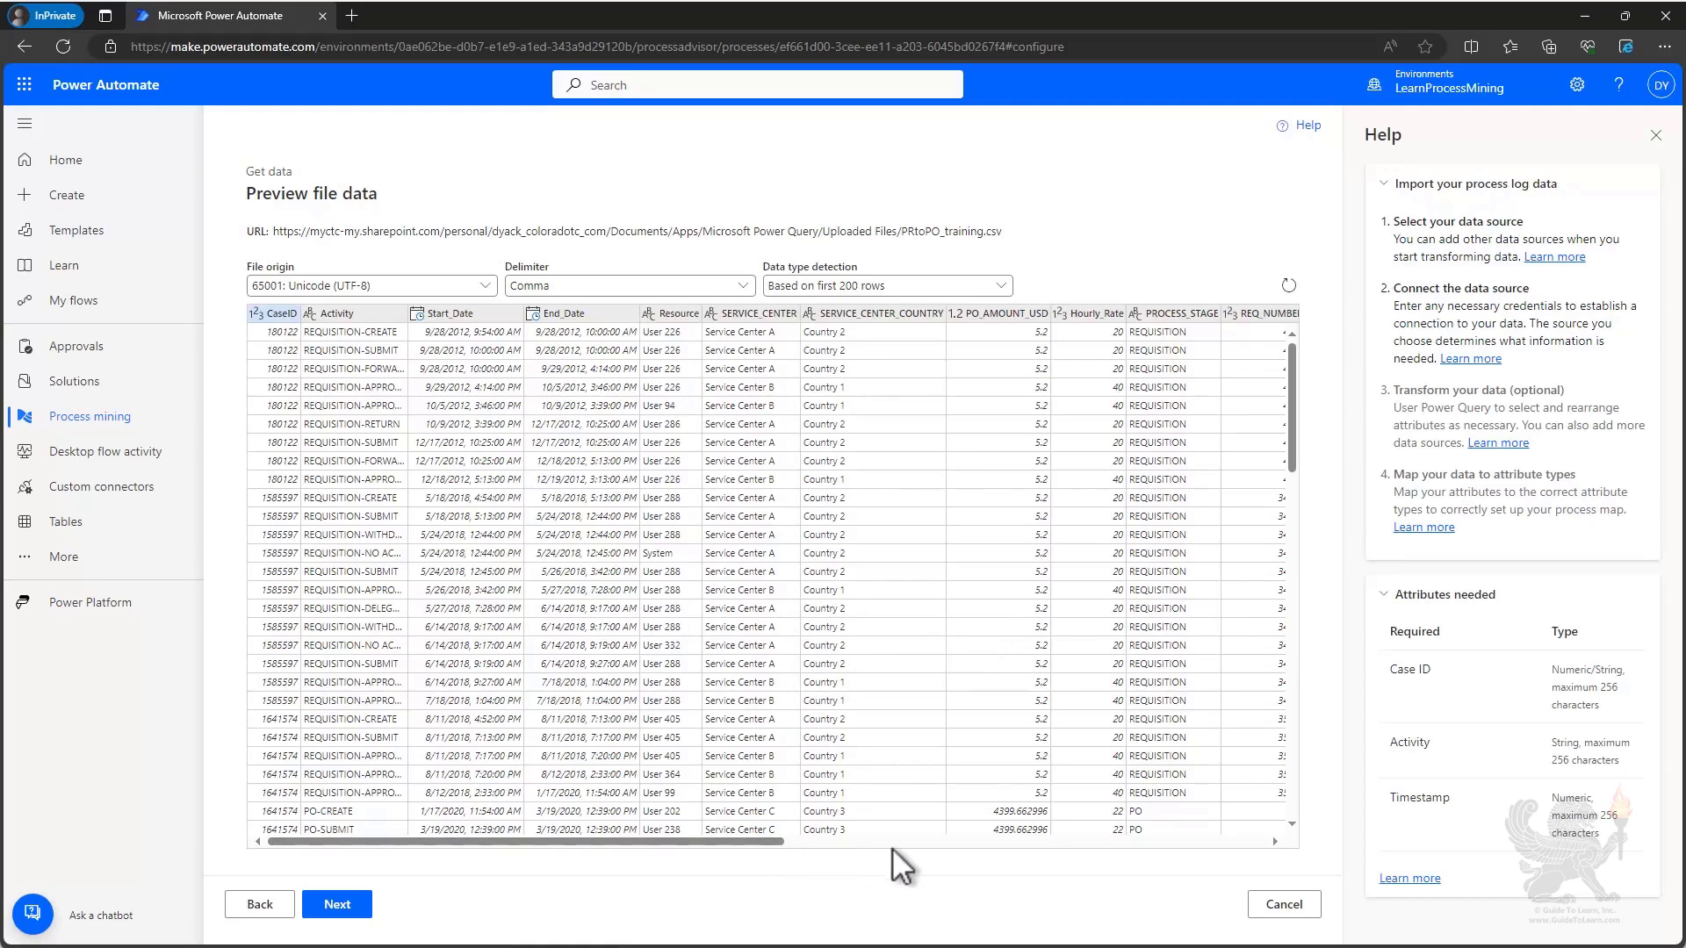
click(940, 841)
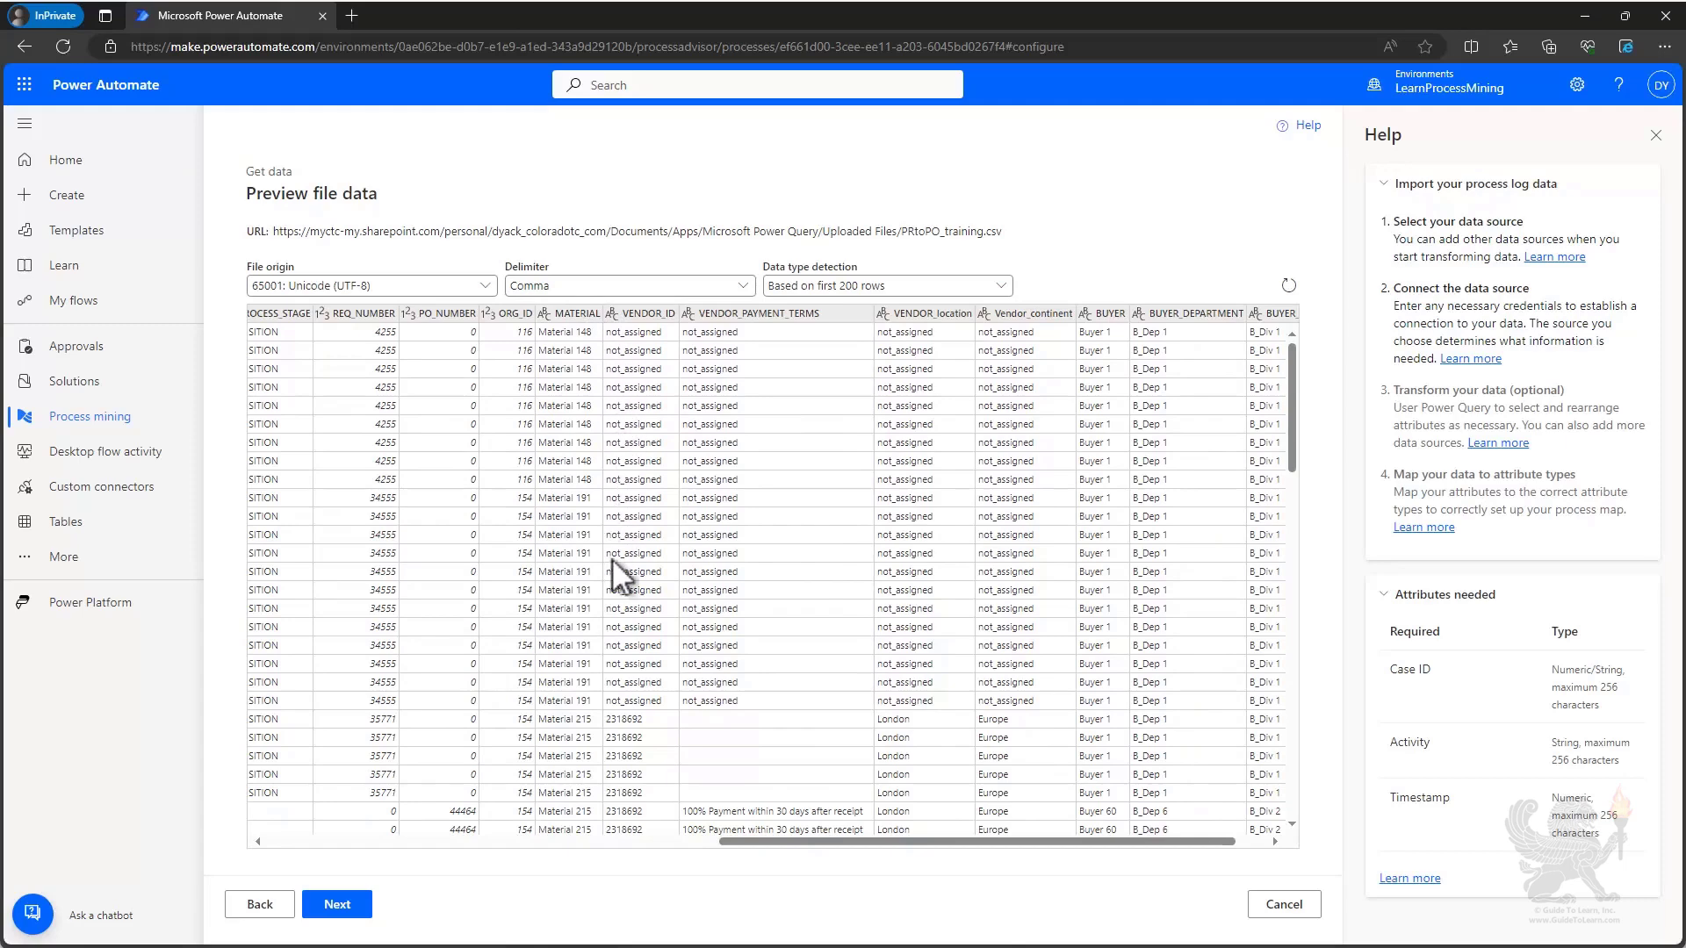
Step: Continue to the Transform your data step with the PRtoPO_training query
click(350, 909)
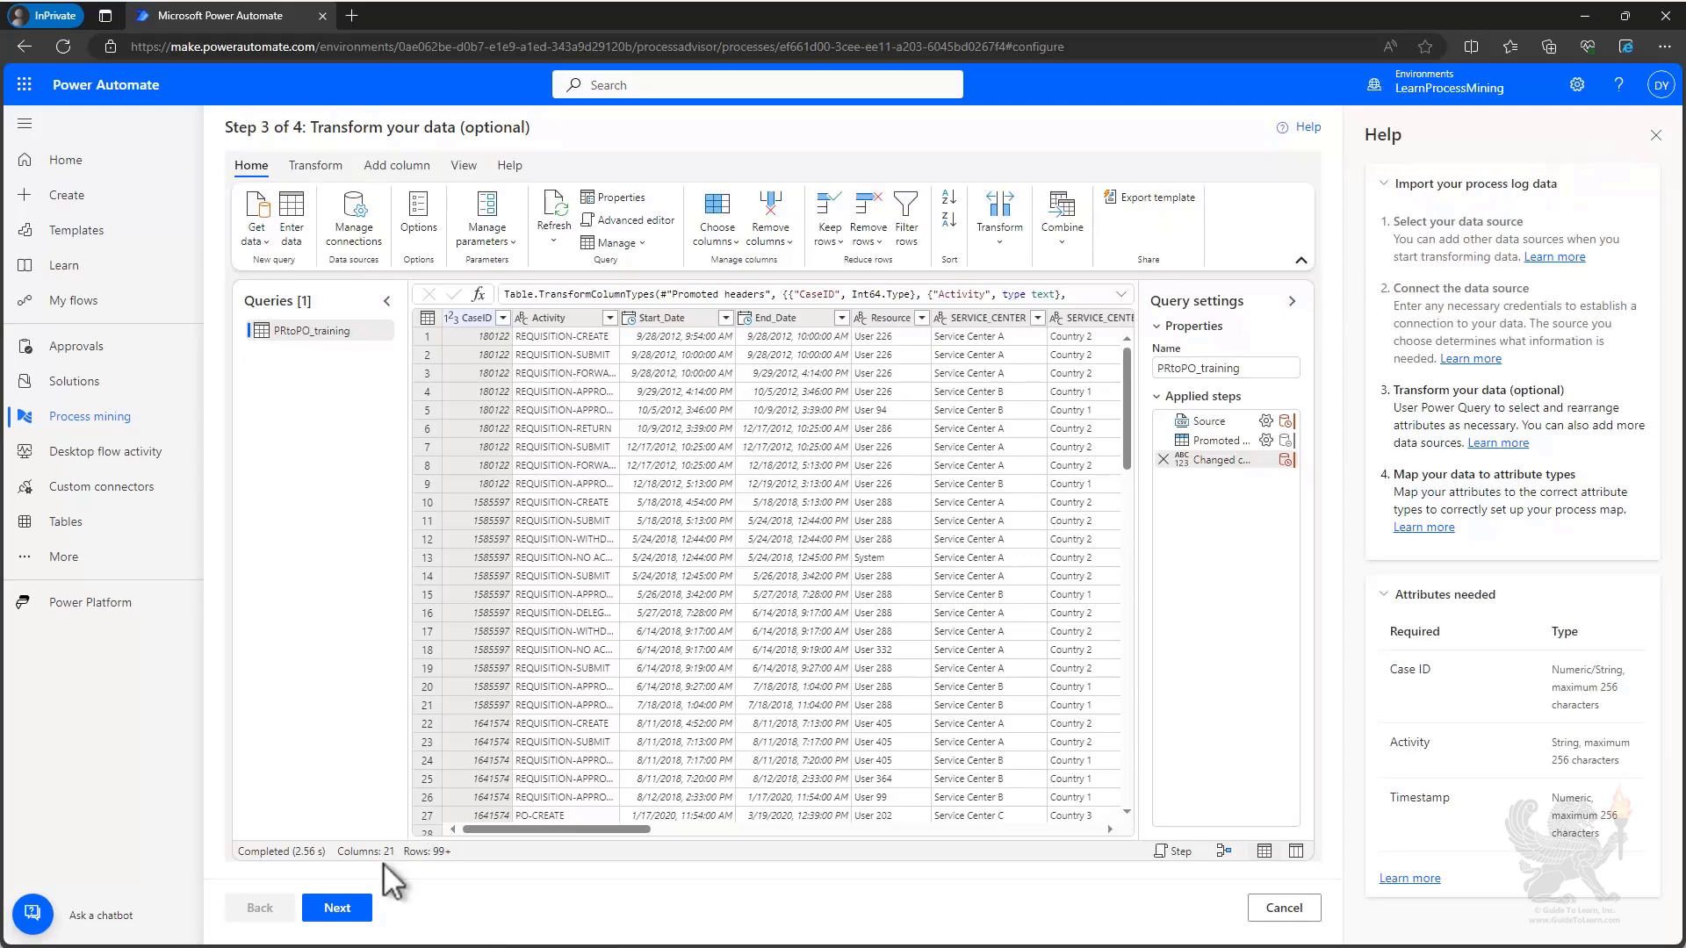
Step: Set CaseID to Case ID, Activity to Activity, Start_Date to Event Start, End_Date to Event End, then save and analyze
click(355, 908)
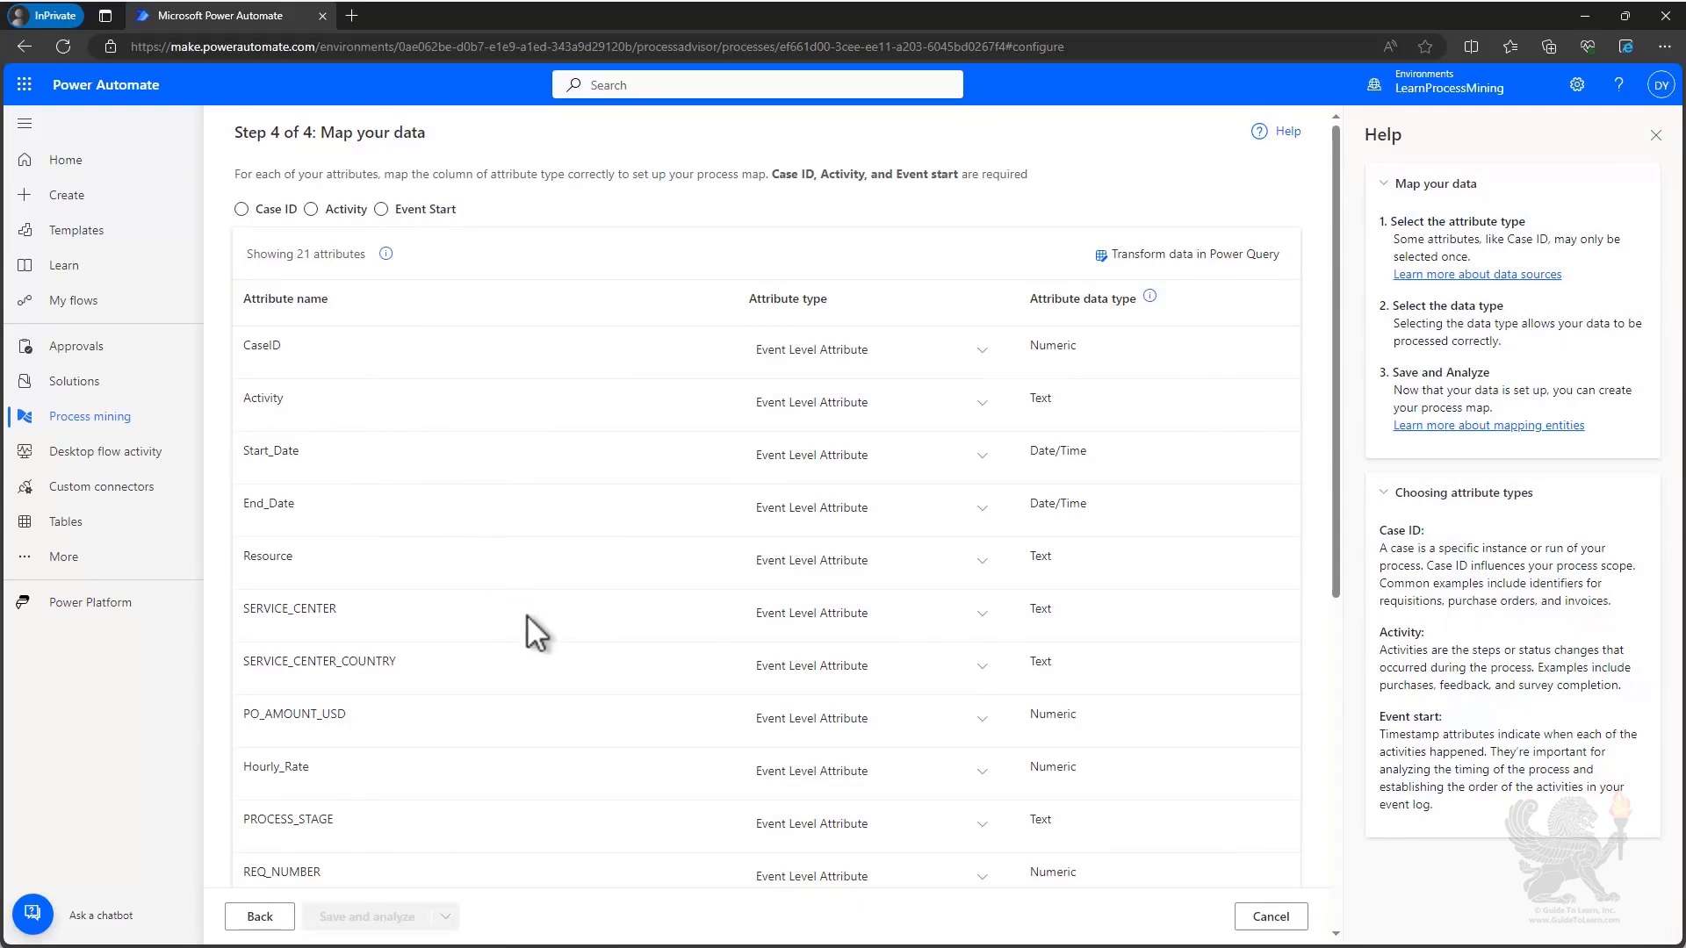
click(938, 360)
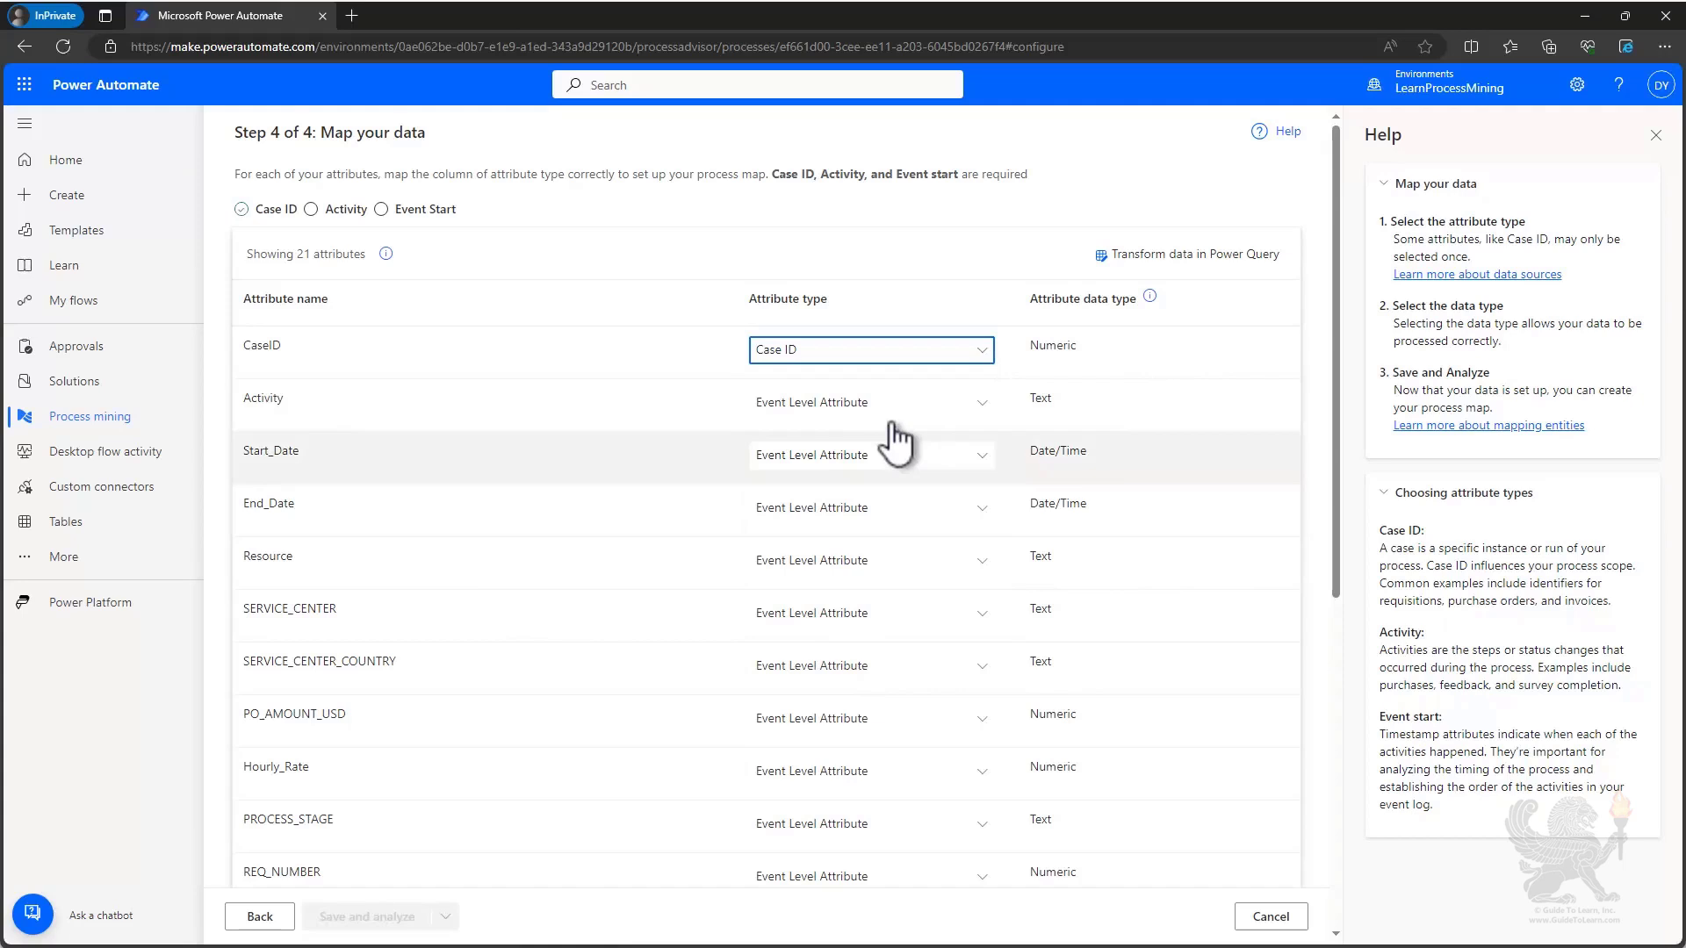
click(978, 406)
click(819, 481)
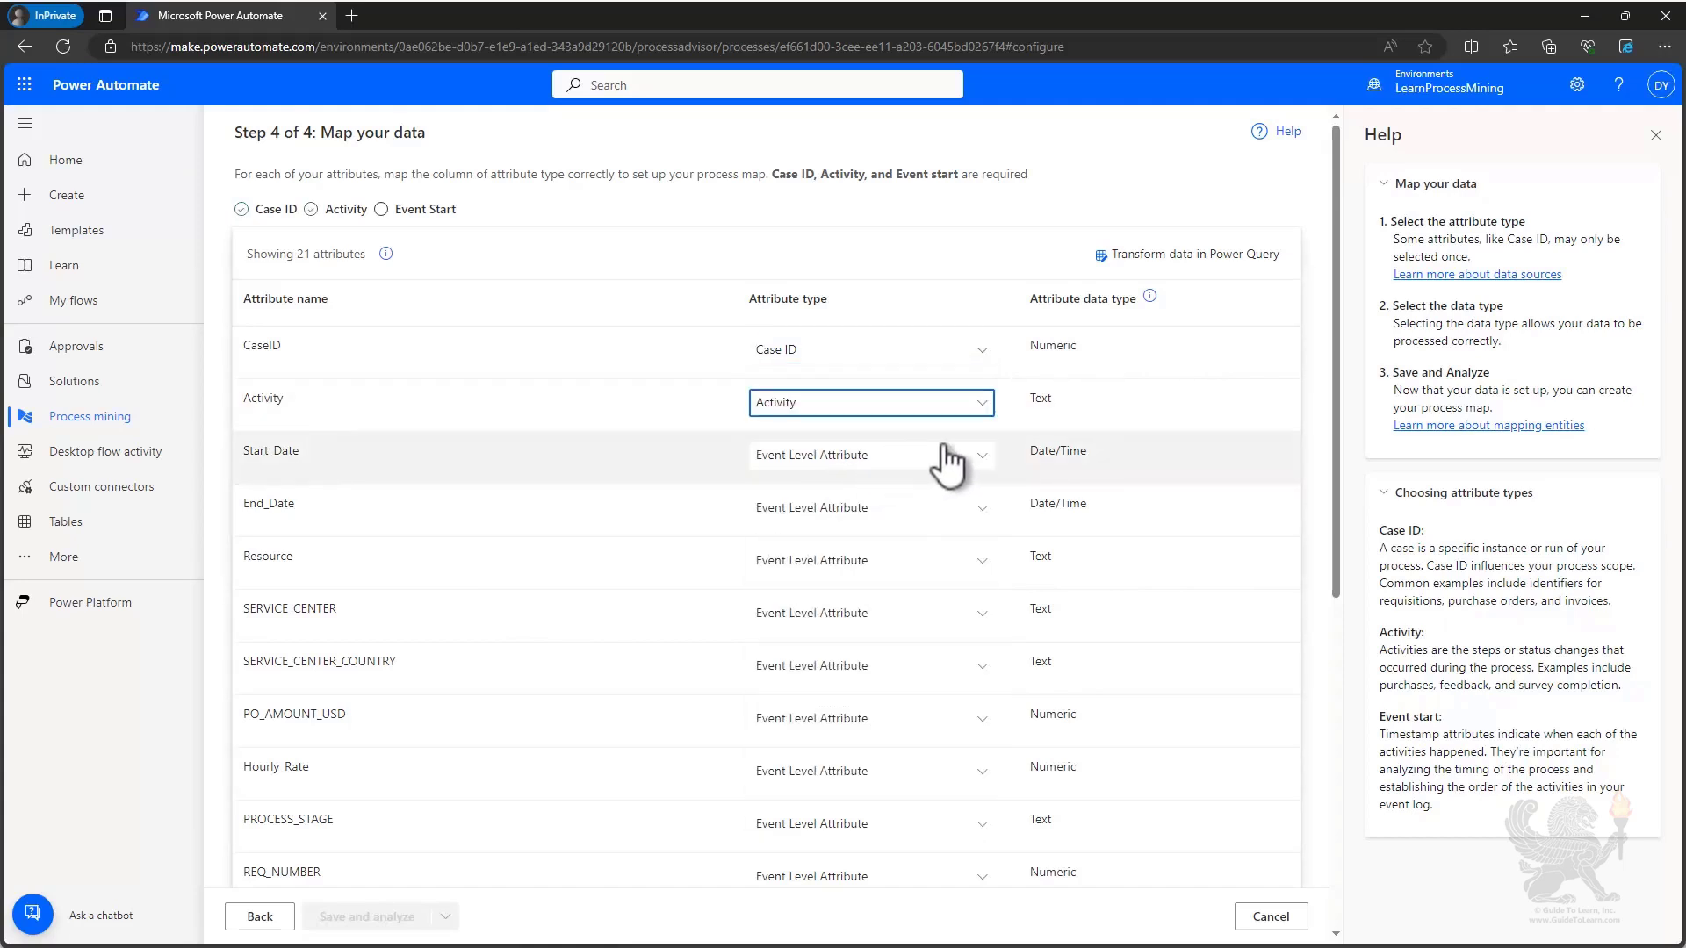
click(947, 457)
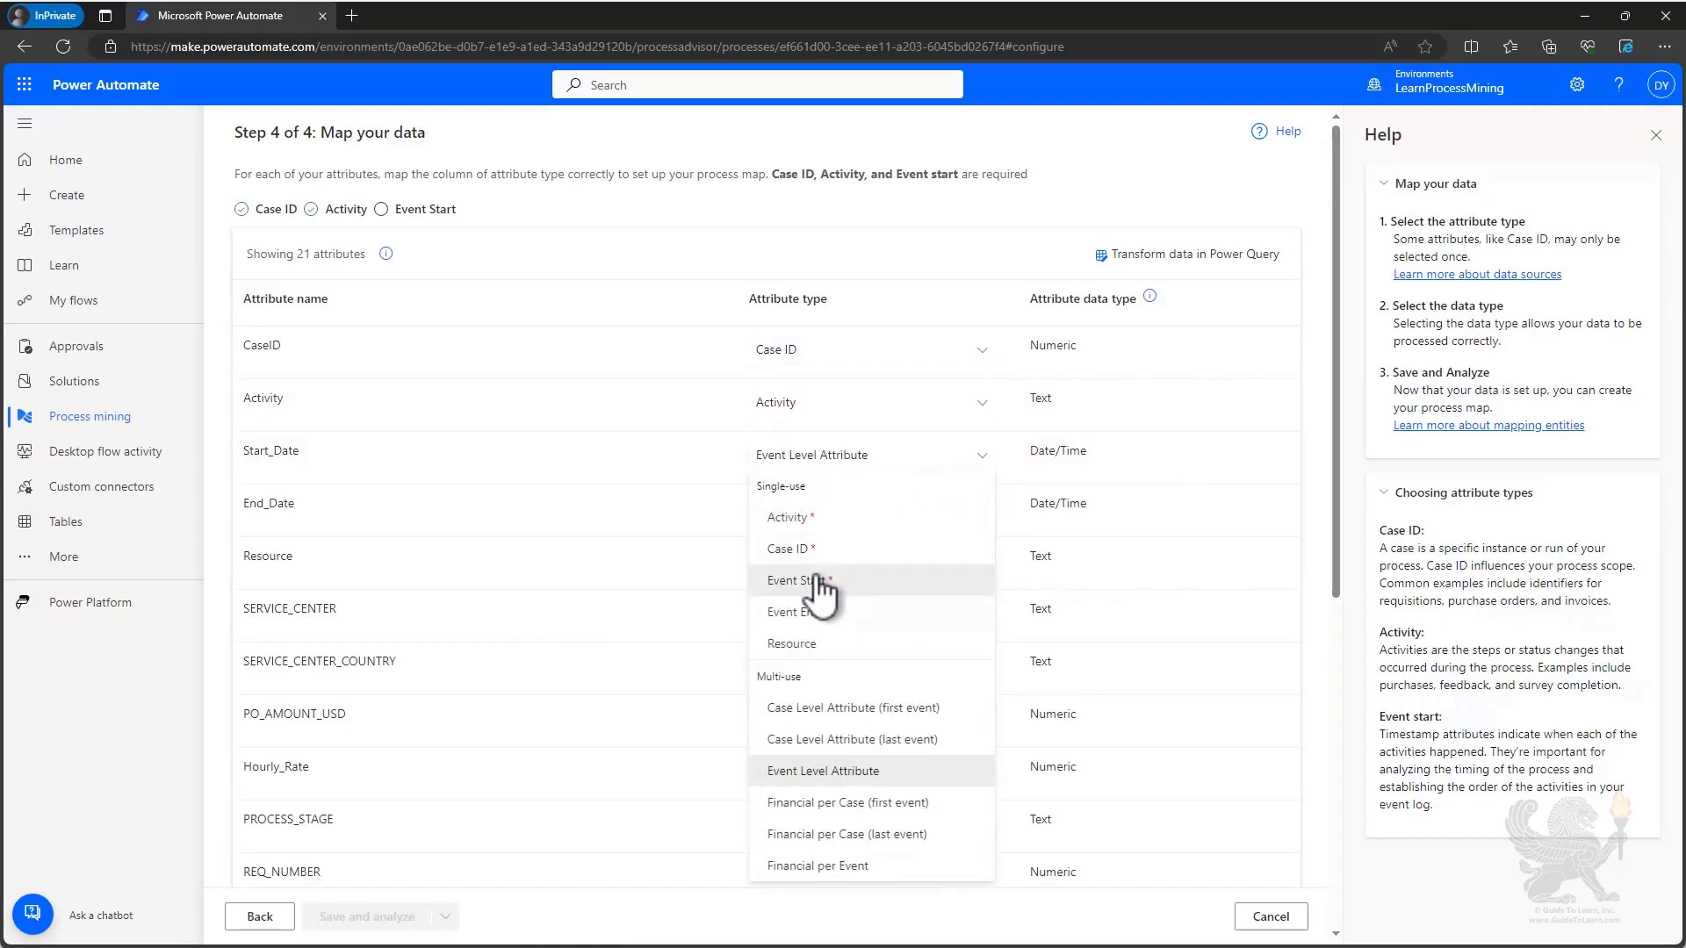
click(821, 581)
click(983, 516)
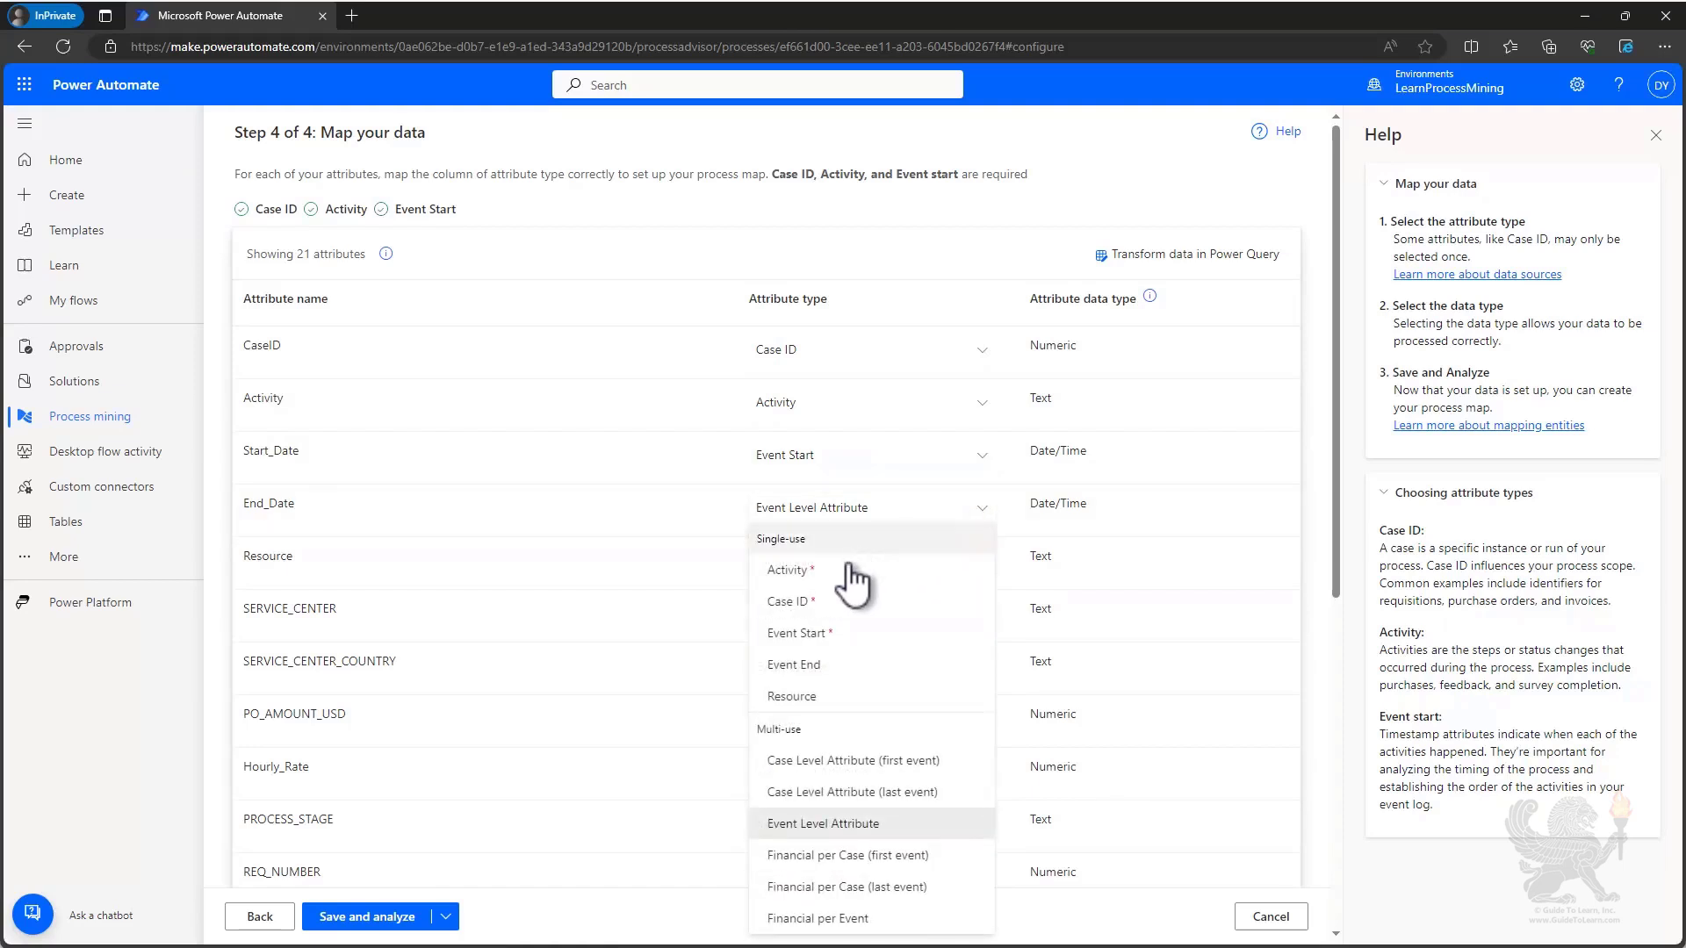
click(808, 665)
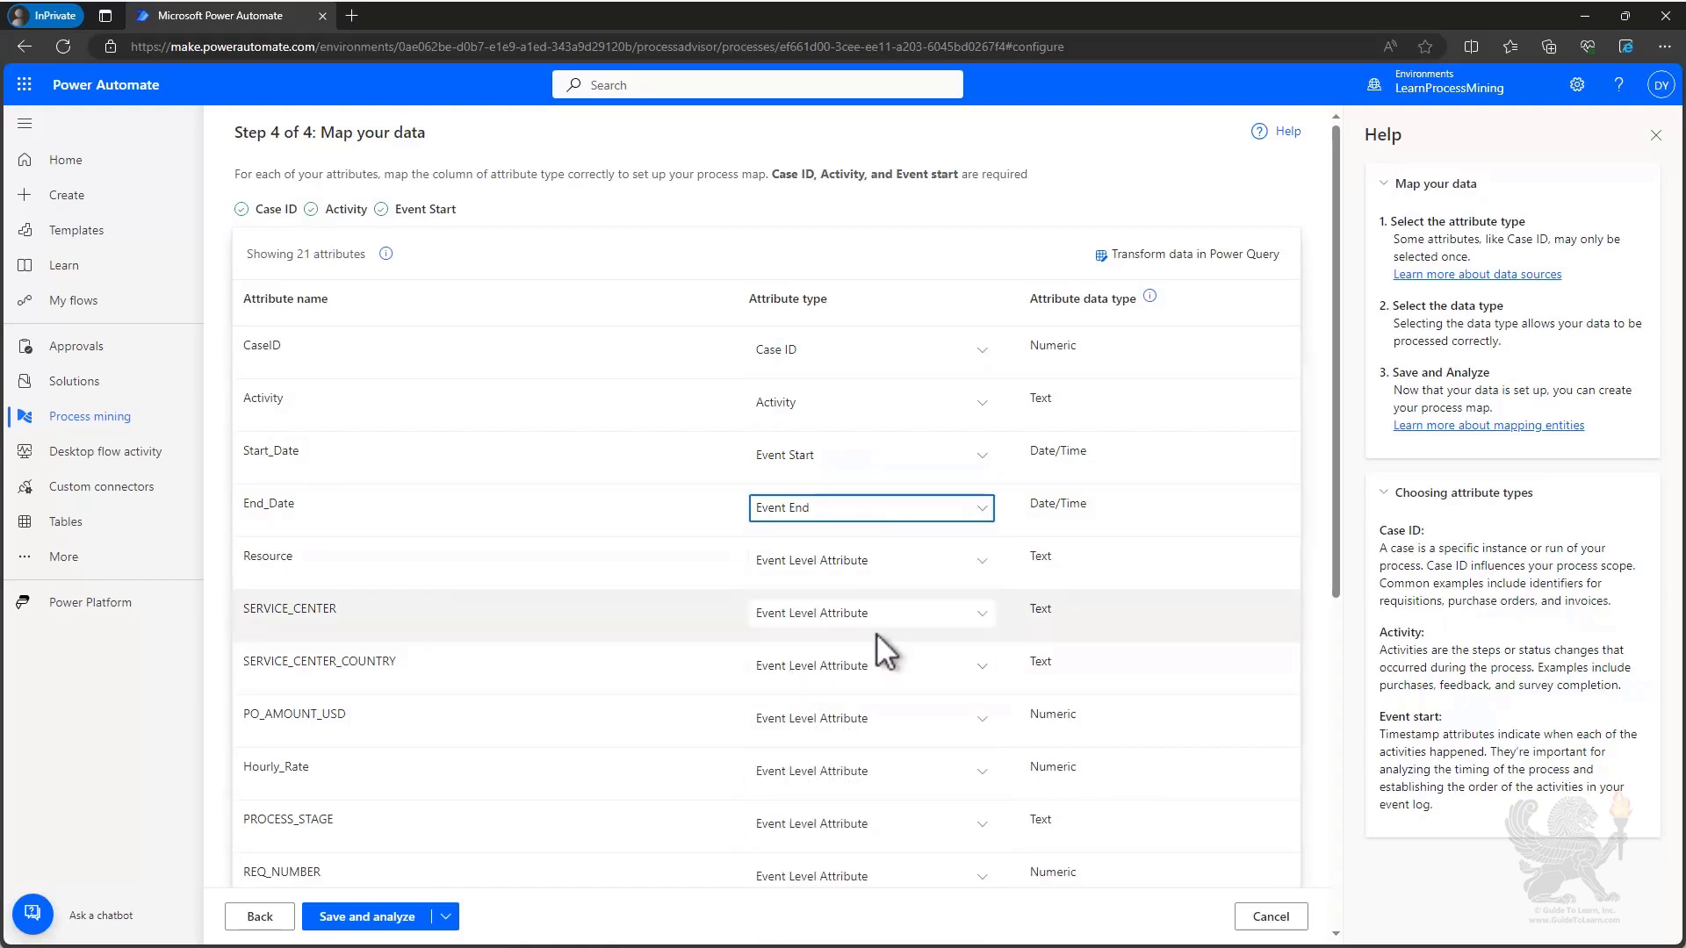
scroll(846, 645, down, 7)
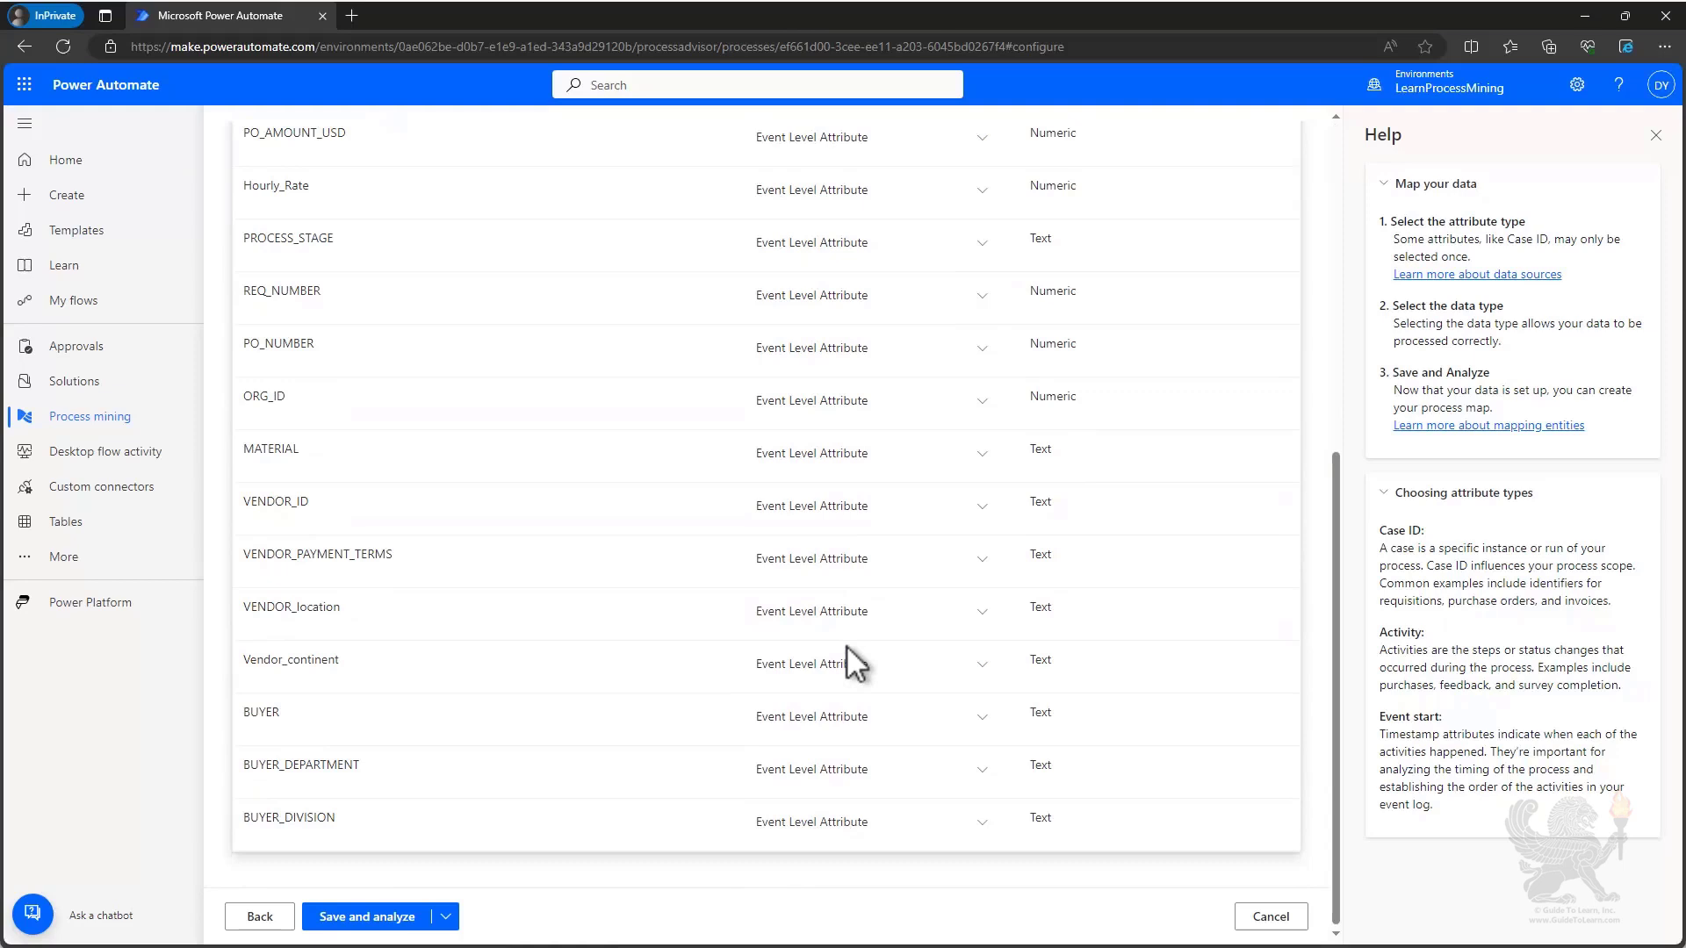
scroll(845, 644, up, 7)
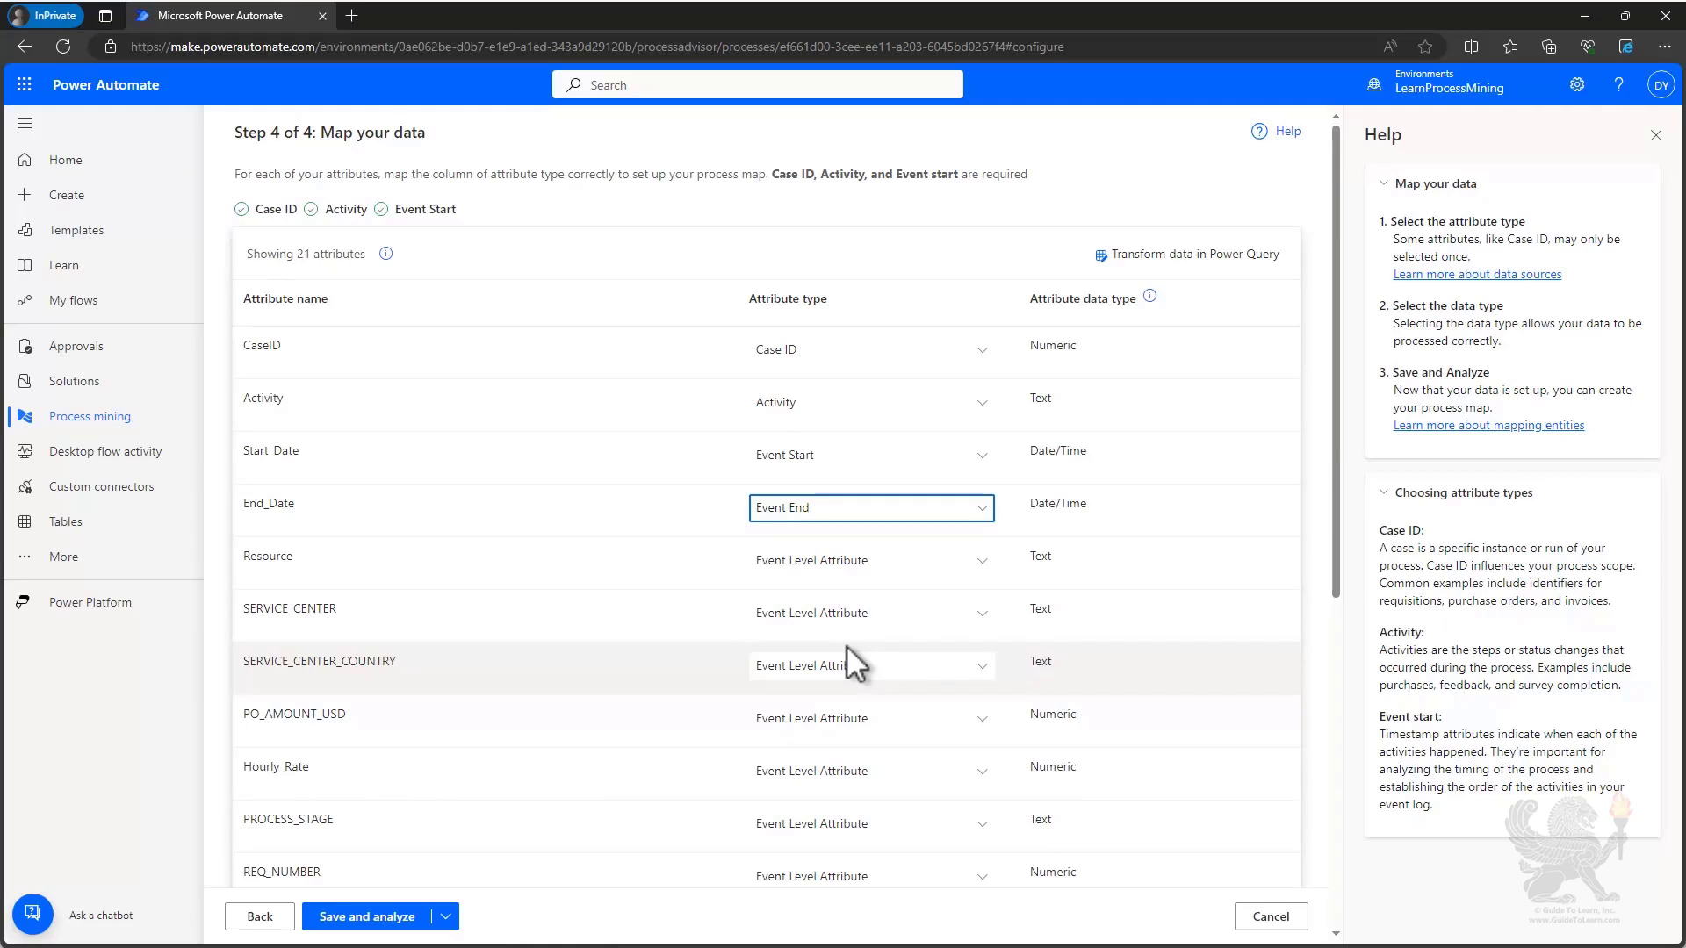
click(380, 922)
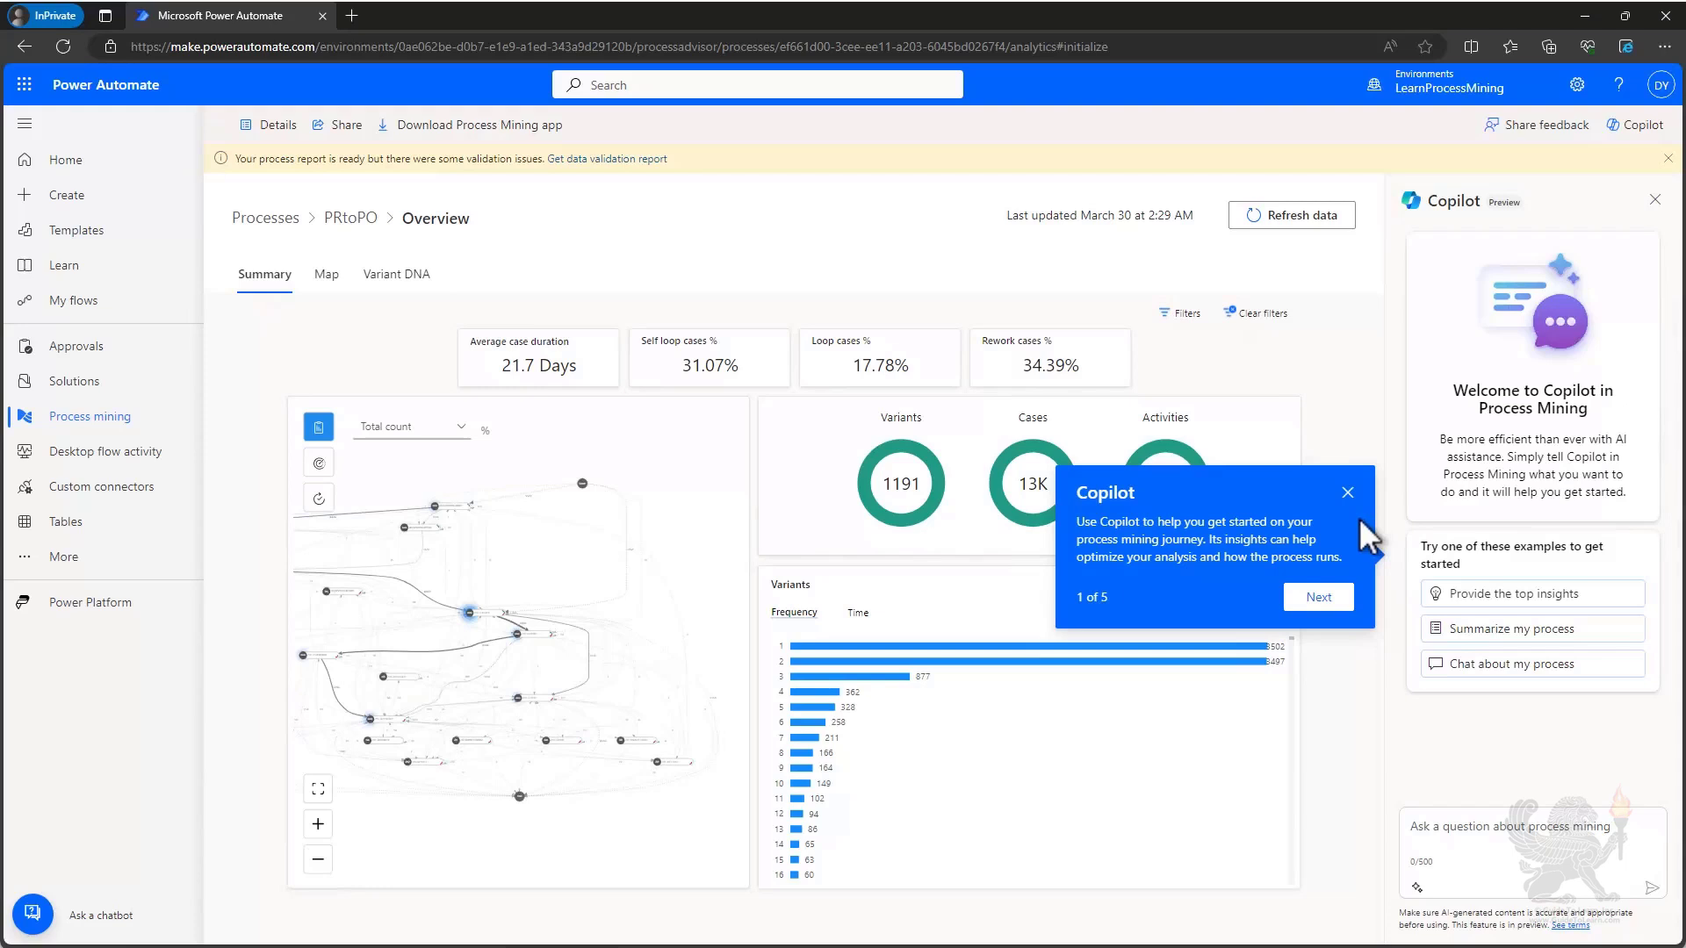
Step: Close the Copilot introduction callout on the PRtoPO overview
click(1348, 492)
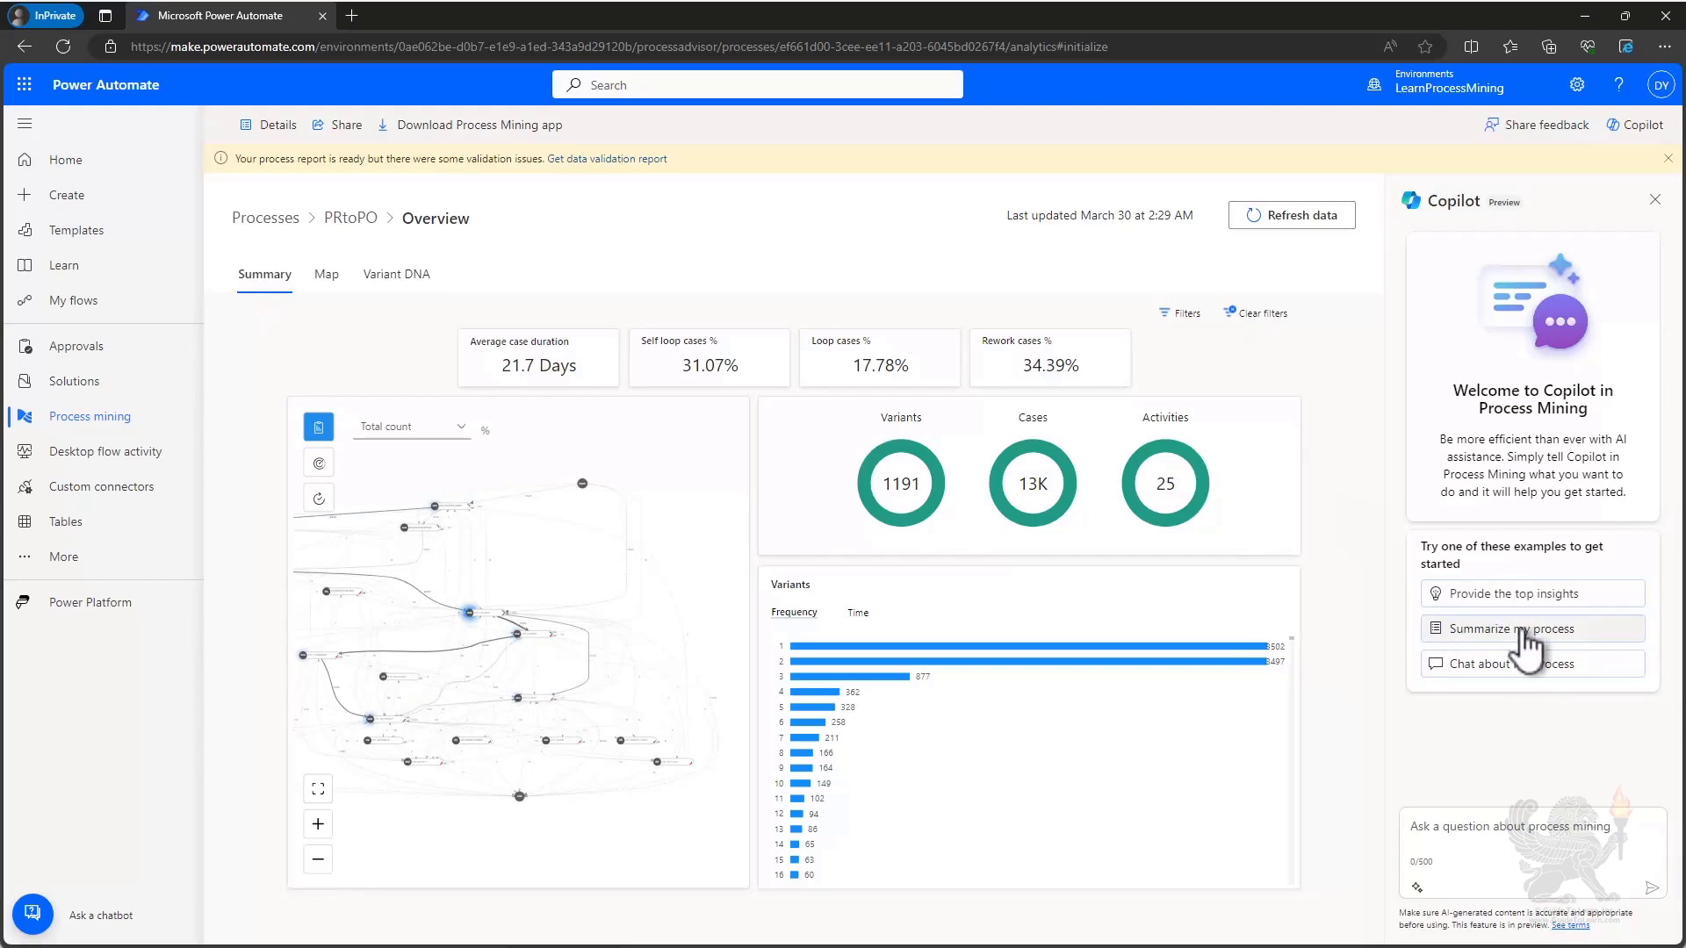
Step: Ask Copilot to 'Summarize my process' for the PRtoPO report
click(1532, 630)
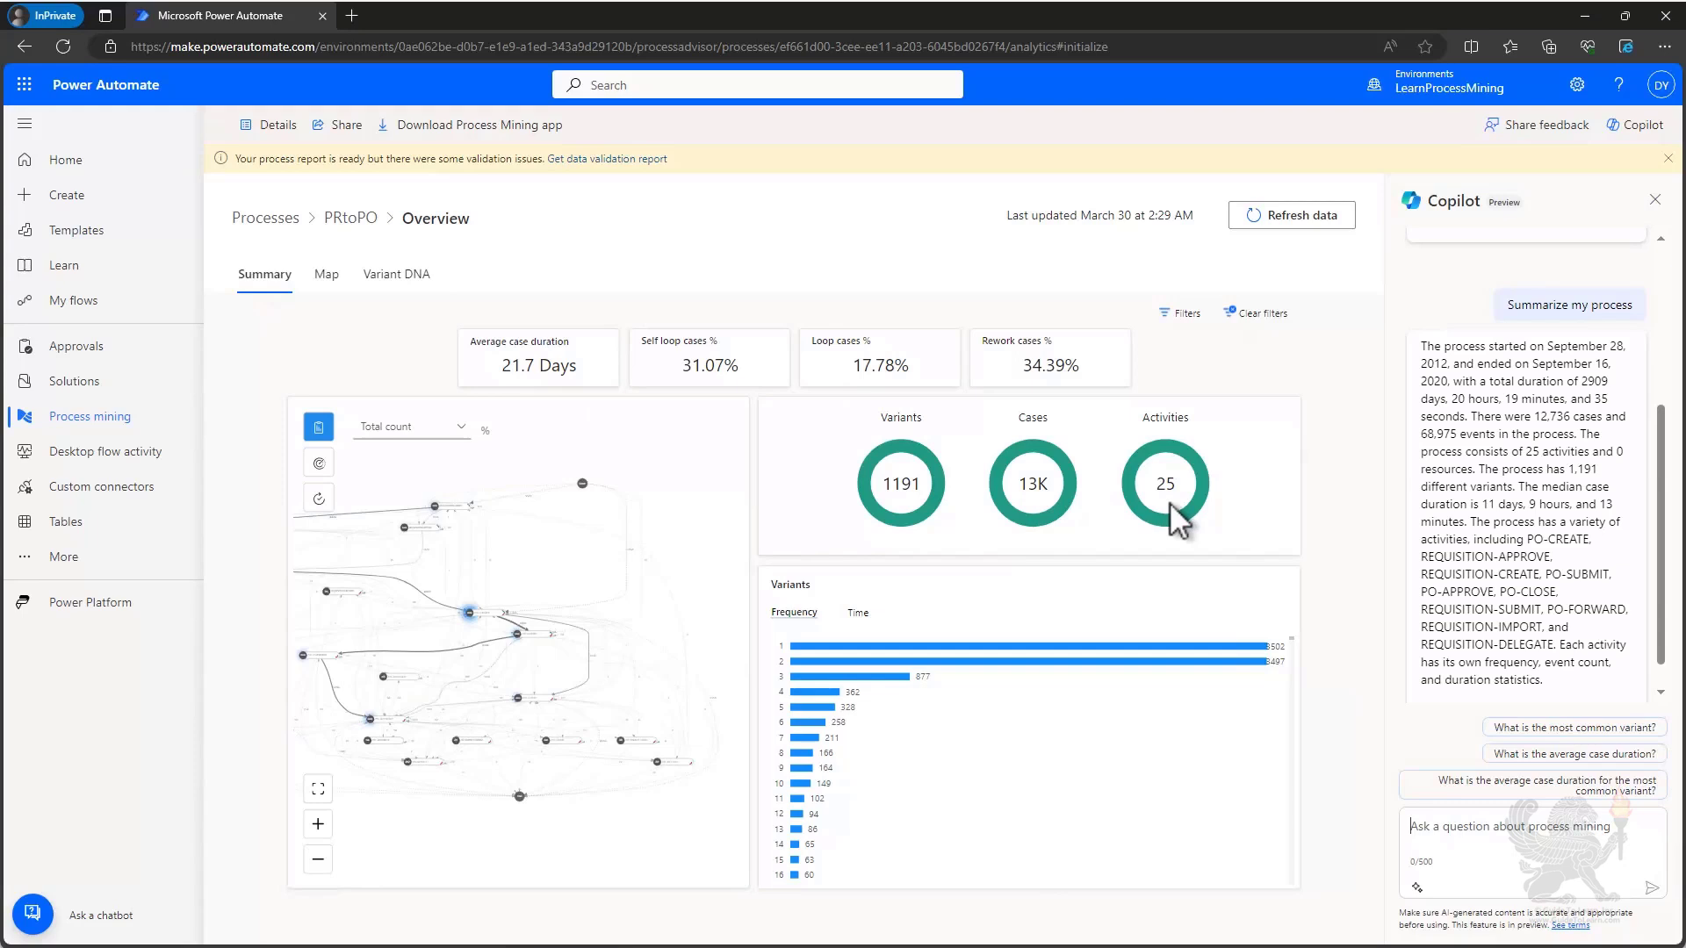
Step: Show the process map, zoomed in on REQUISITION-IMPORT with a total count of 1225
click(328, 276)
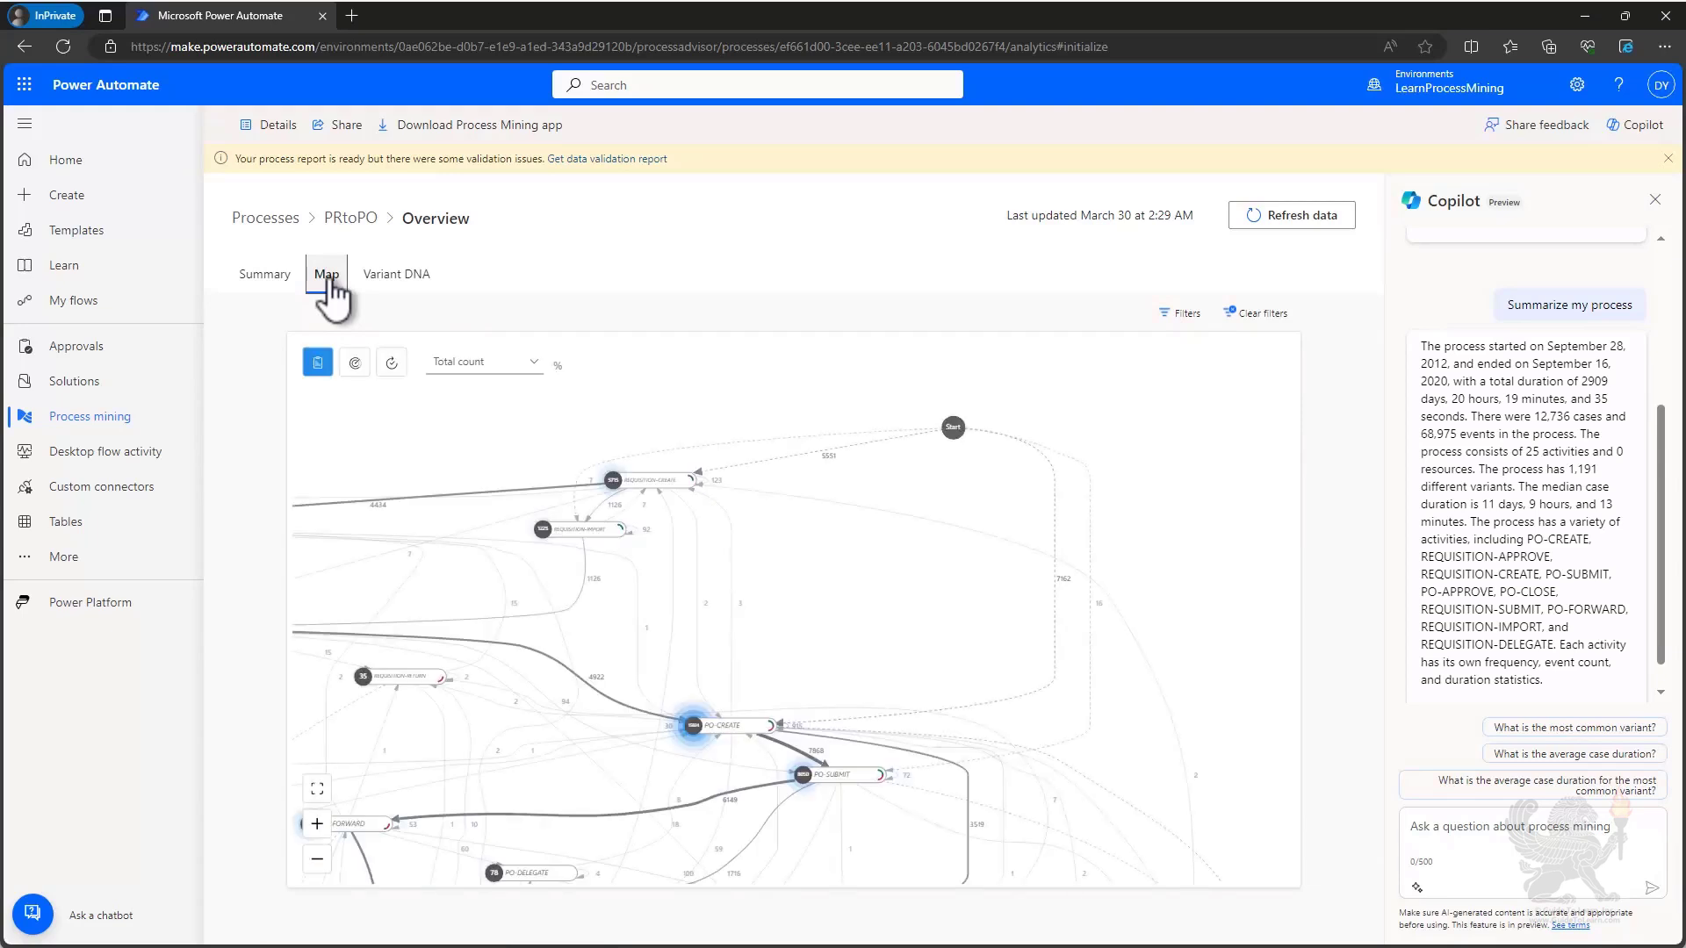
drag(591, 583, 884, 597)
scroll(884, 597, up, 5)
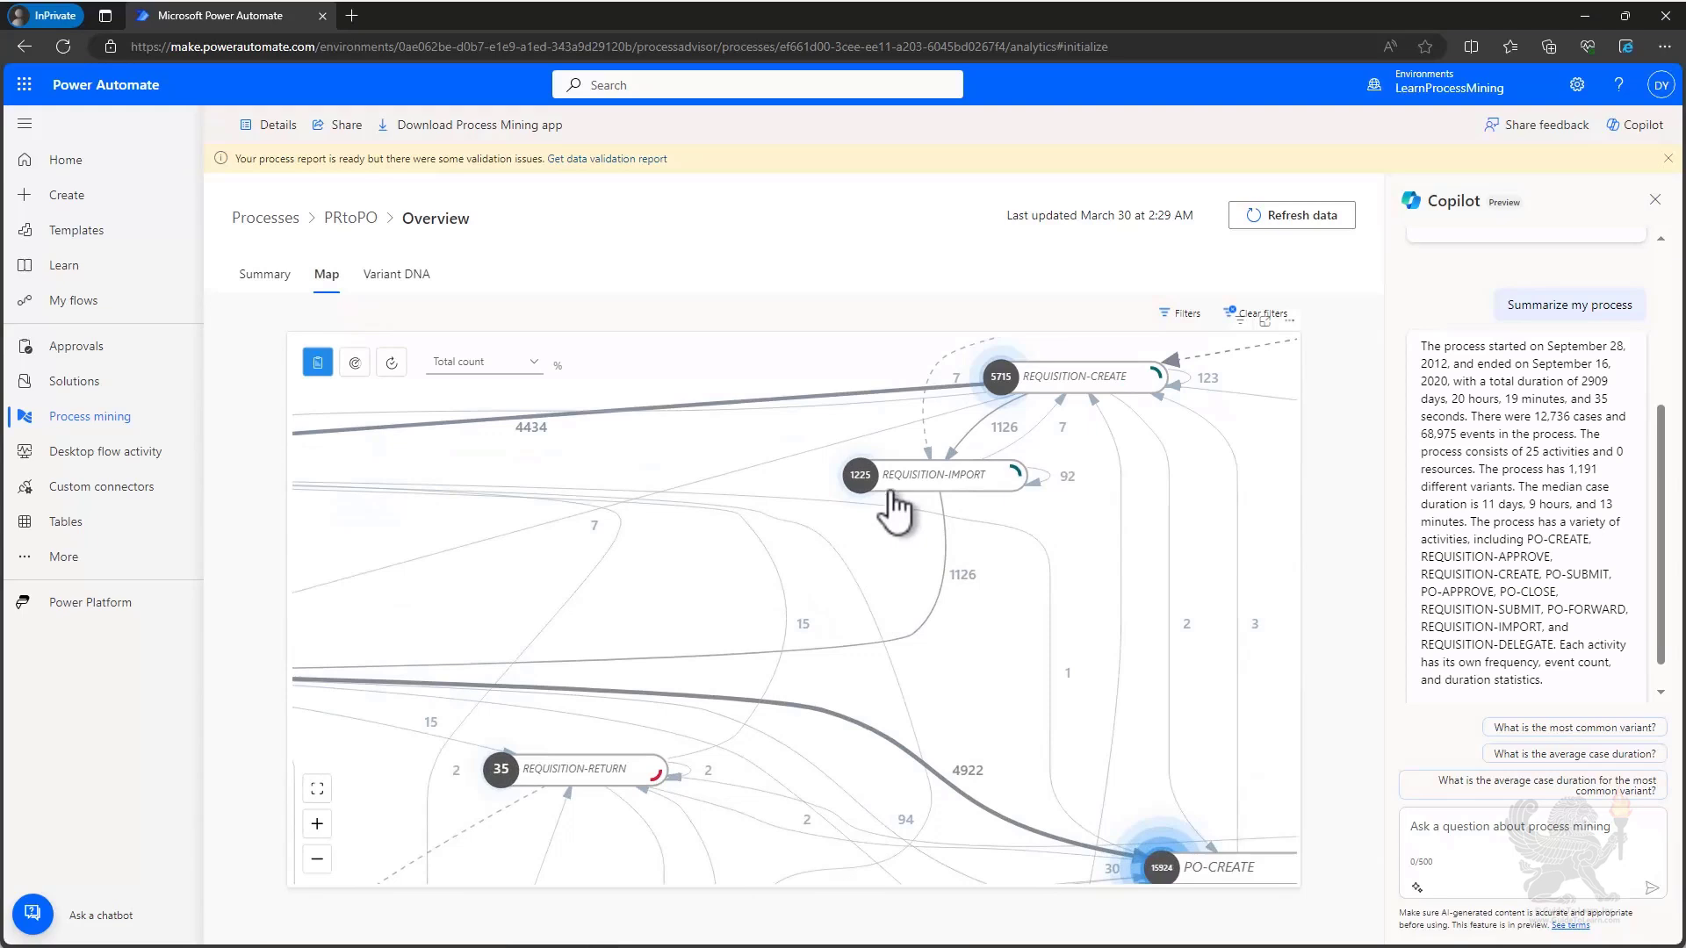
mouse_move(899, 490)
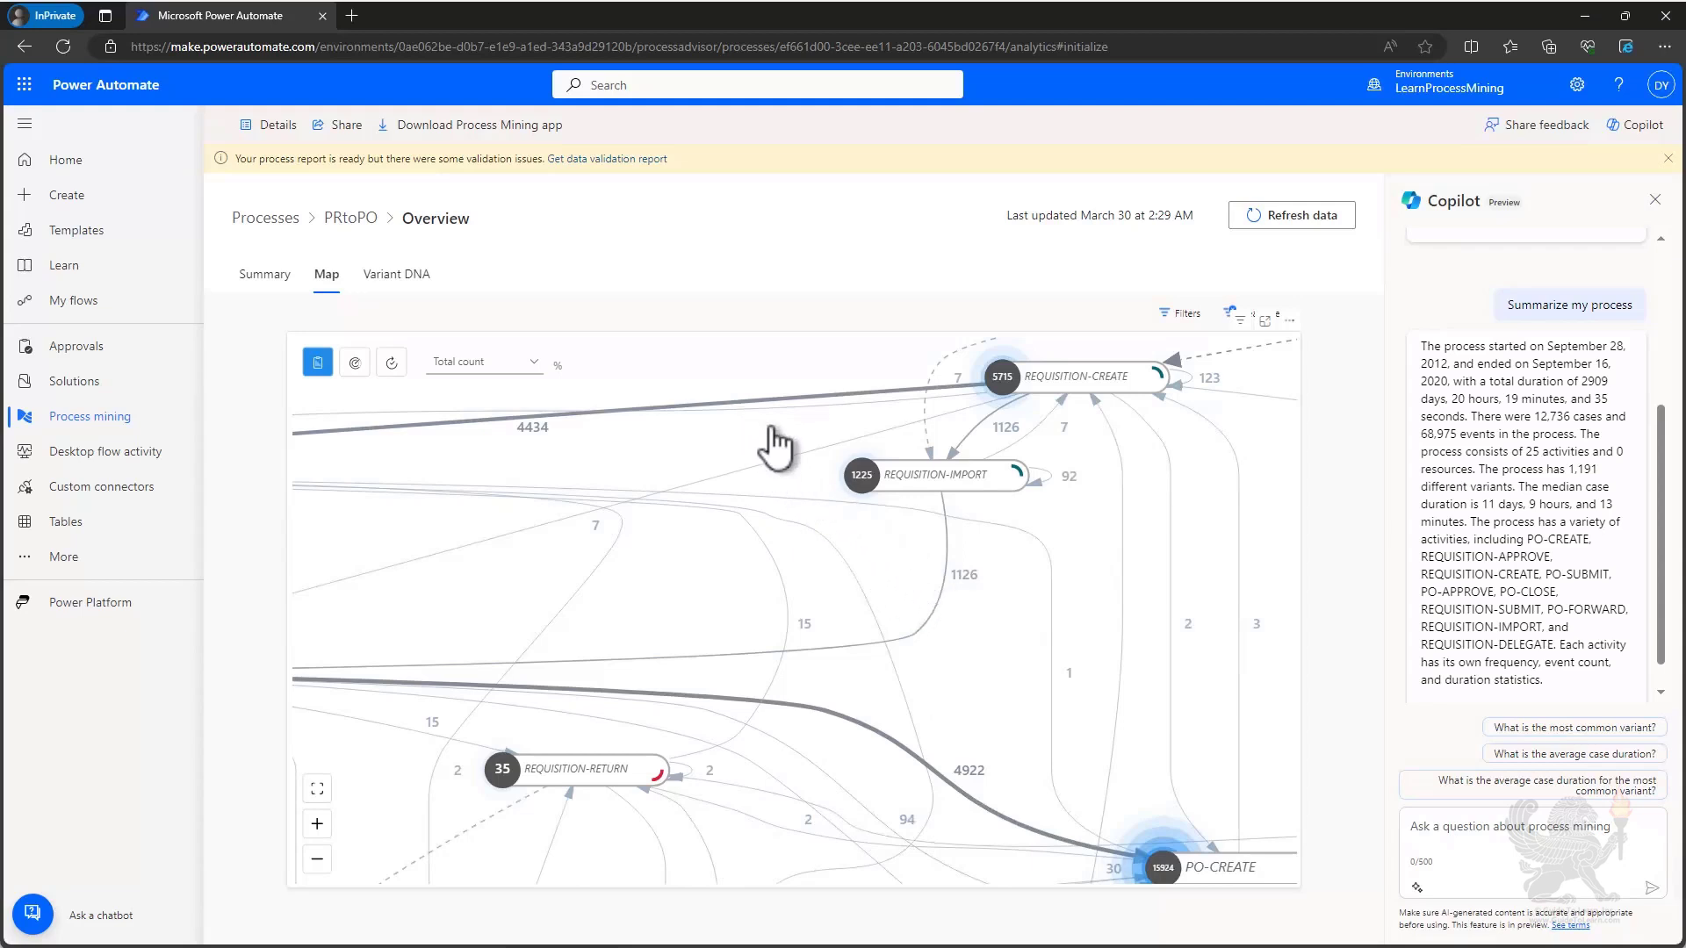
Step: Switch to the Variant DNA view of the PRtoPO process
mouse_move(843, 443)
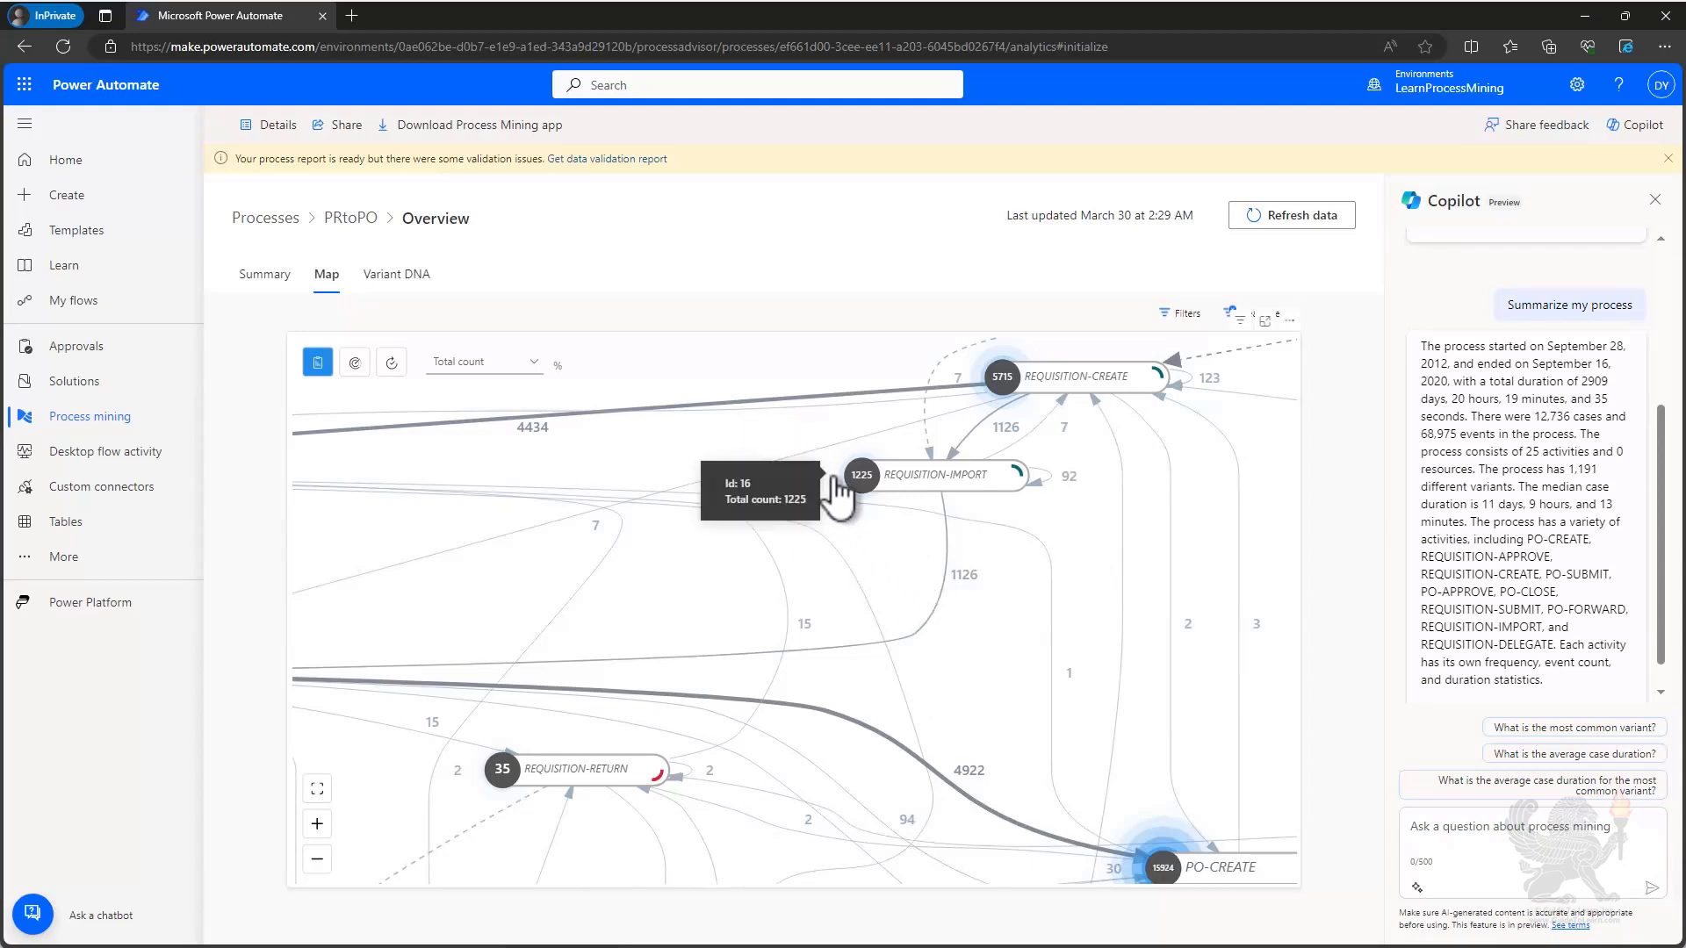
click(387, 275)
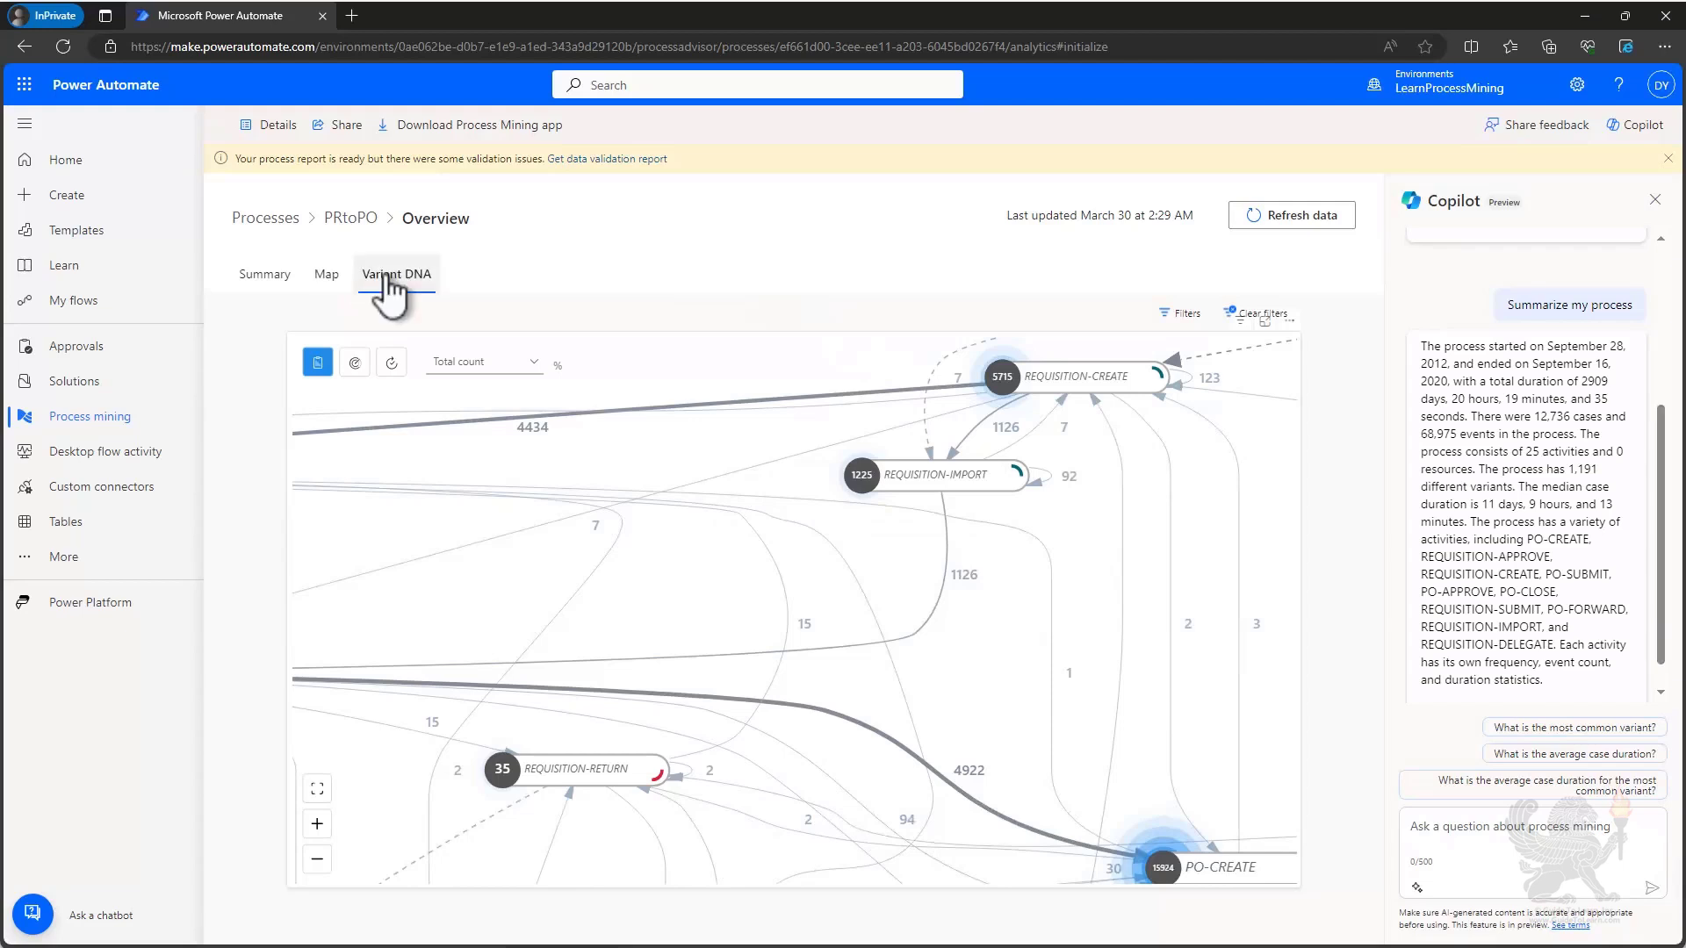